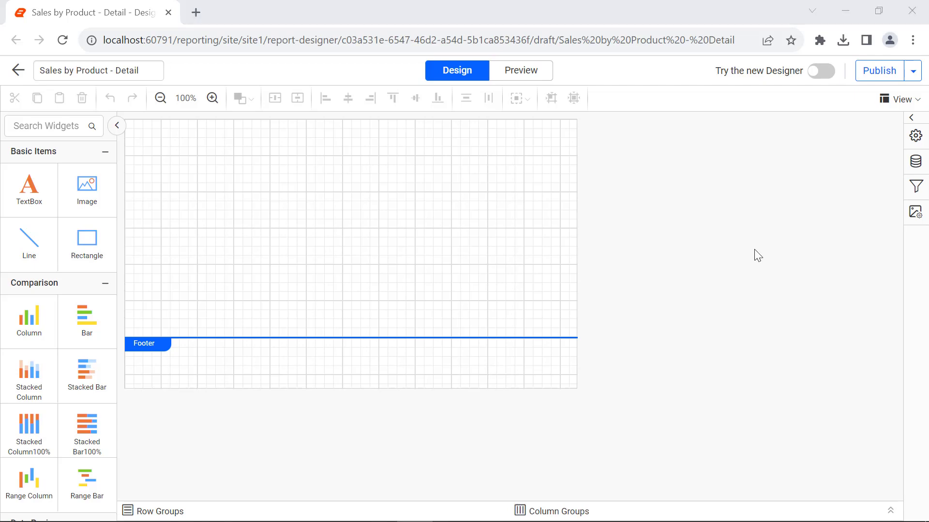
- Create a String report parameter named ProductName with the prompt Product Name and save it
click(915, 188)
click(769, 503)
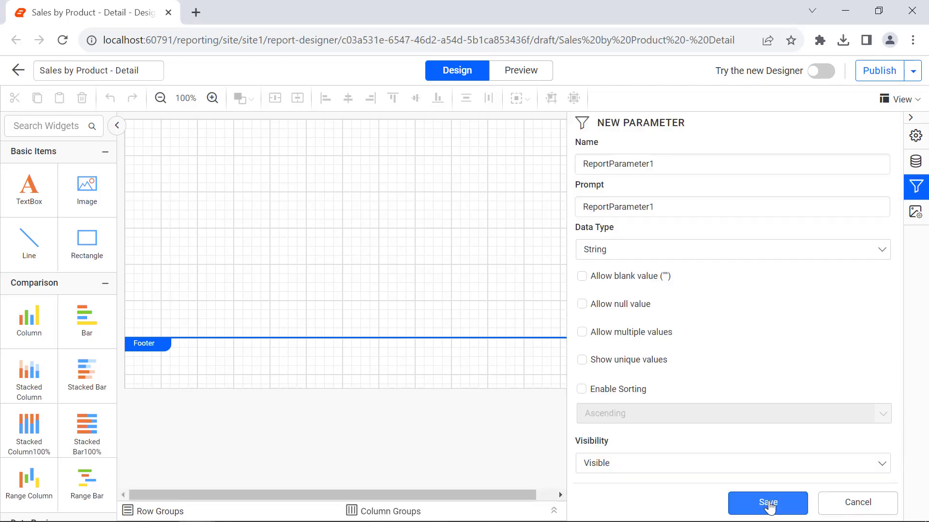
double_click(702, 168)
text(ProductName)
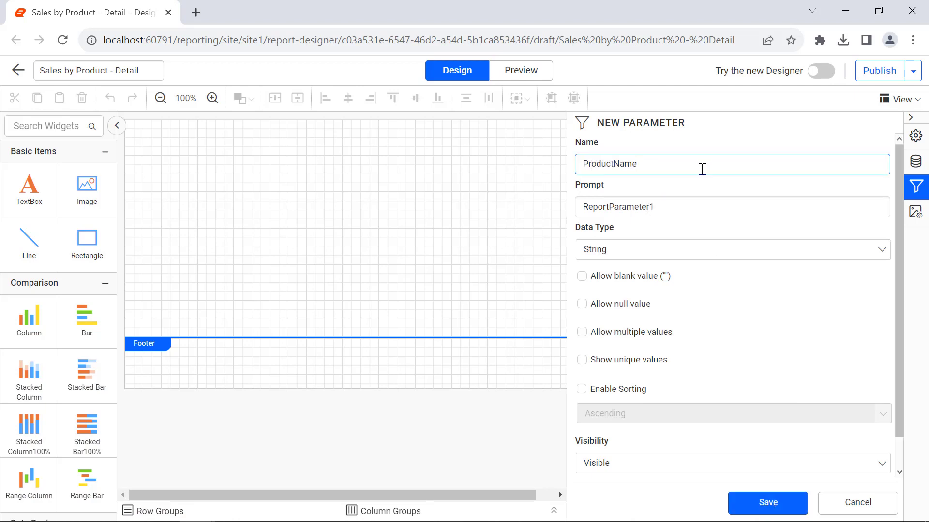
double_click(696, 207)
text(Product Name)
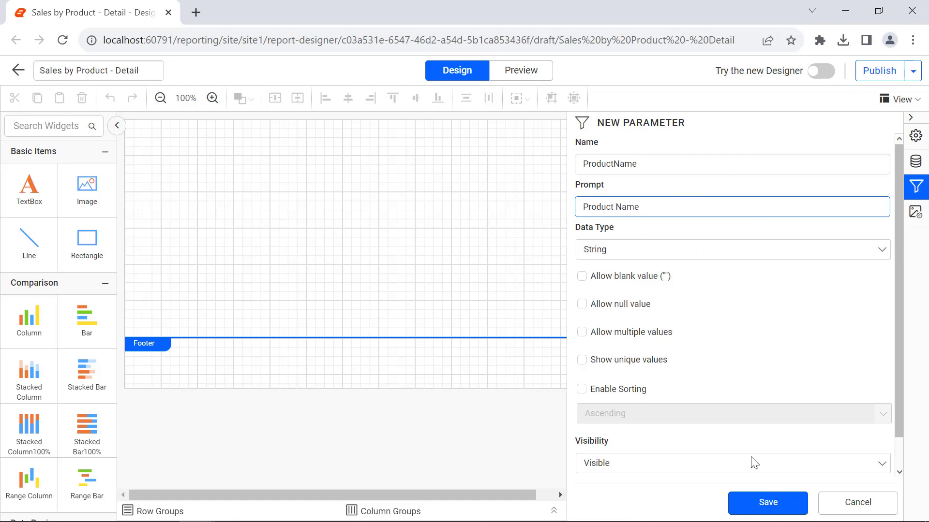
click(758, 503)
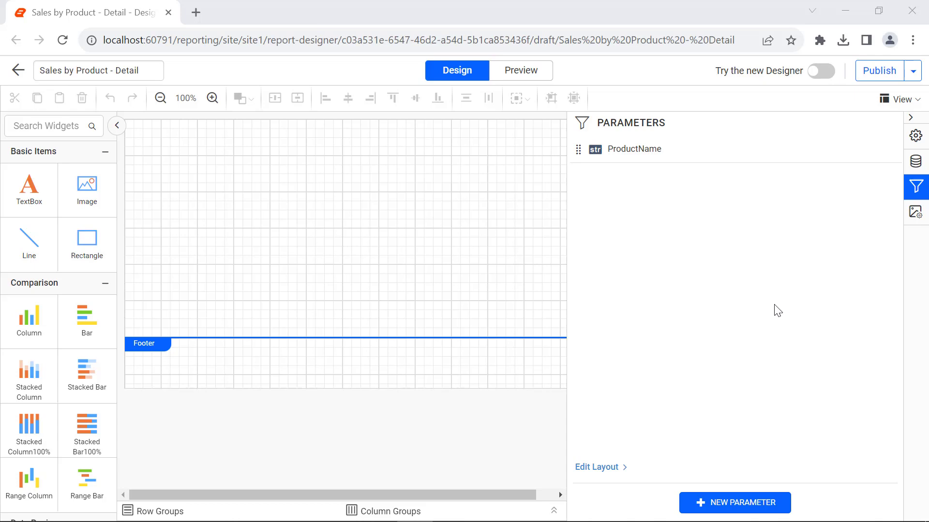
- Start a new Microsoft SQL data source and name it AdventuresWorks
click(915, 161)
click(711, 503)
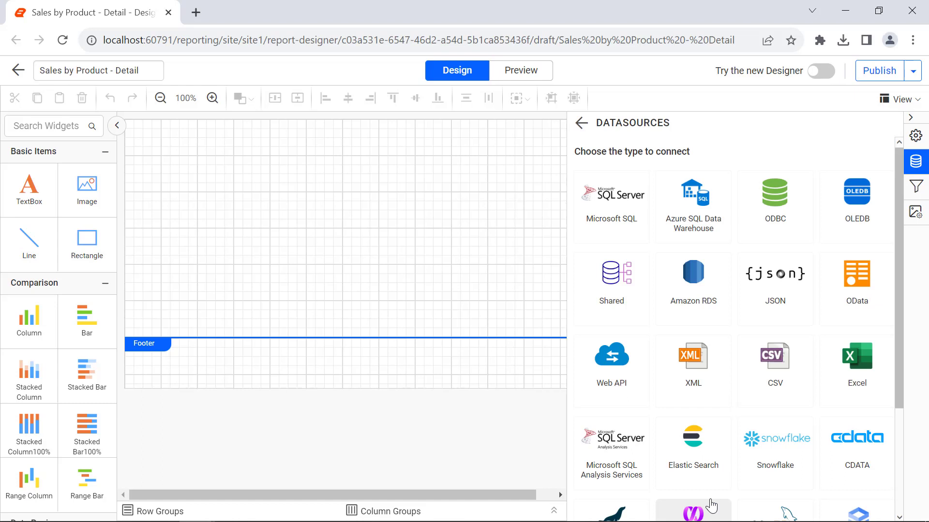
click(620, 237)
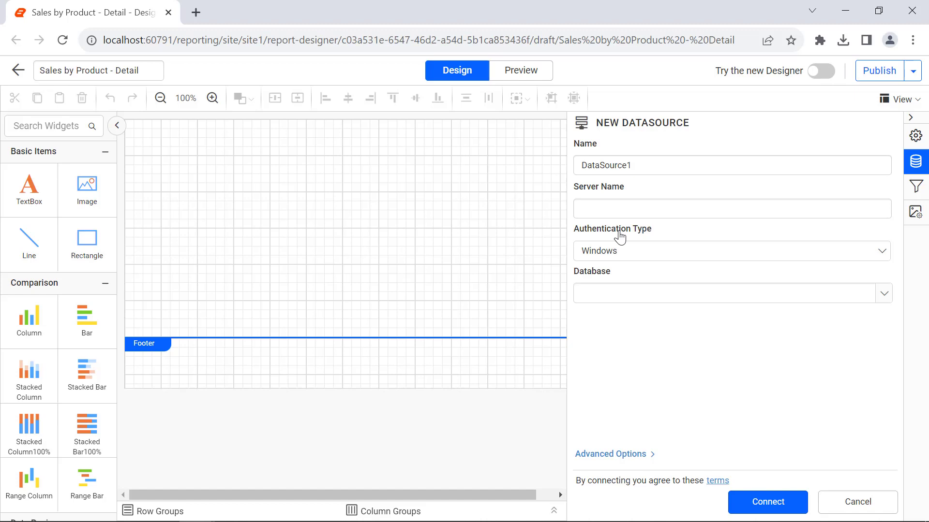
double_click(647, 164)
text(AdventuresWorks)
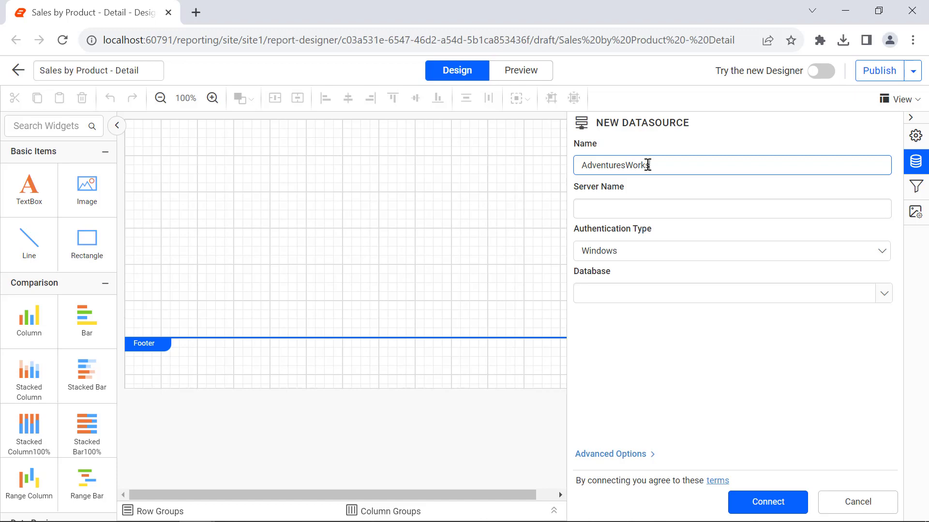
- Paste the connection string for the AdventureWorks database, set the authentication type to None, and connect the data source
click(604, 454)
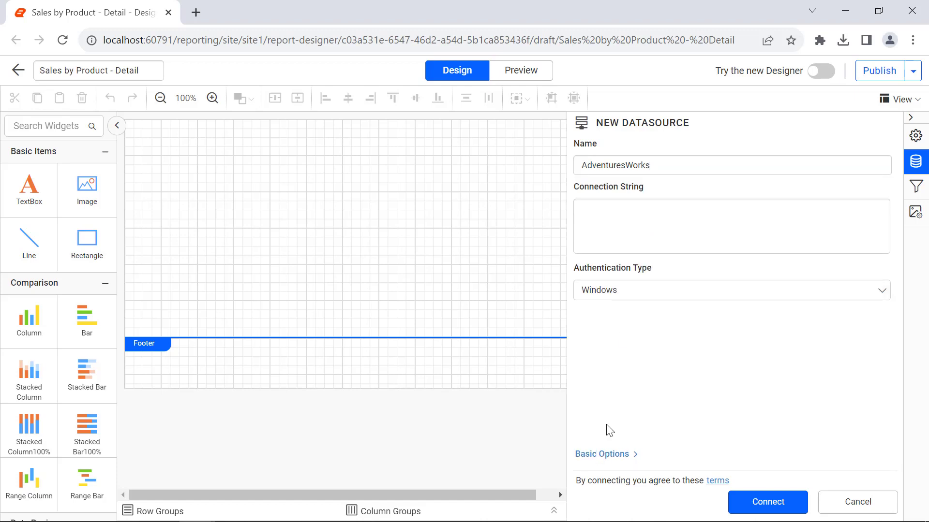
click(621, 235)
key(ctrl+v)
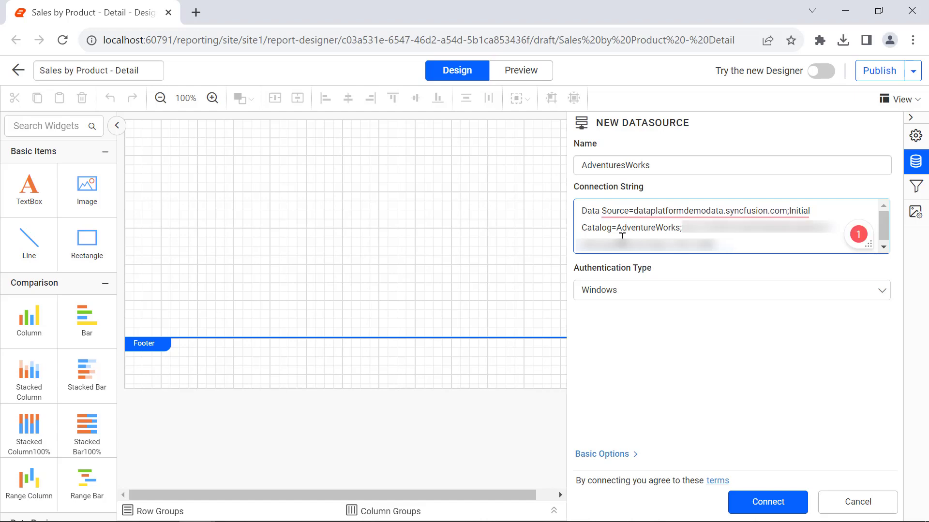
click(628, 290)
click(630, 373)
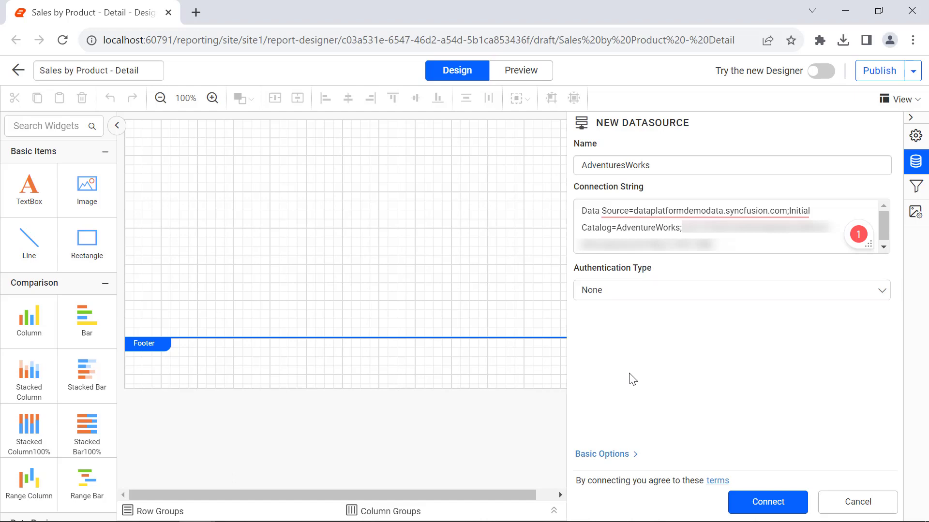
click(747, 503)
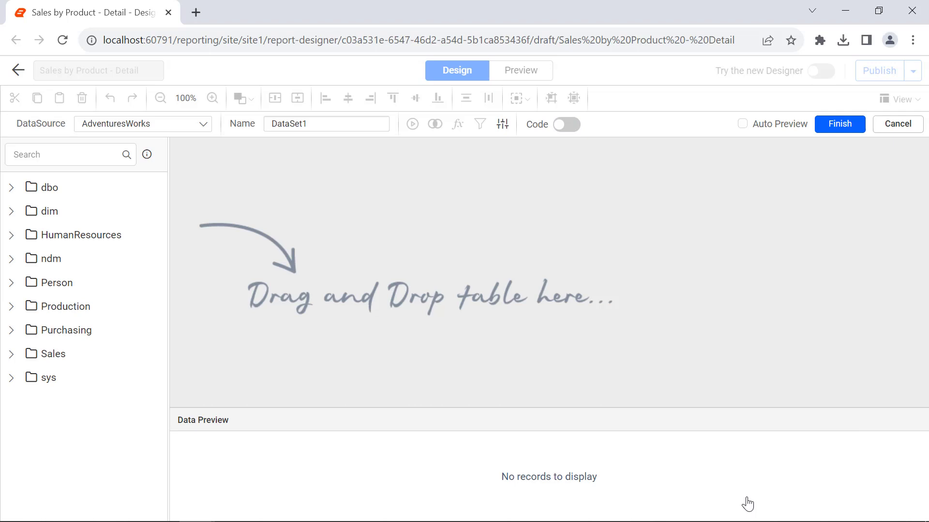
- Name the new dataset ProductSalesDetails
double_click(340, 124)
text(Pro)
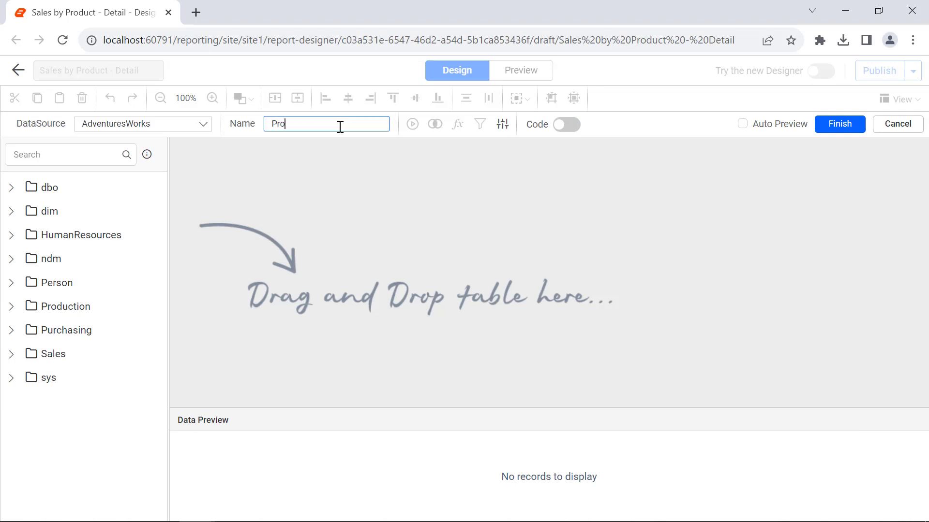
text(ductSalesDetails)
click(562, 126)
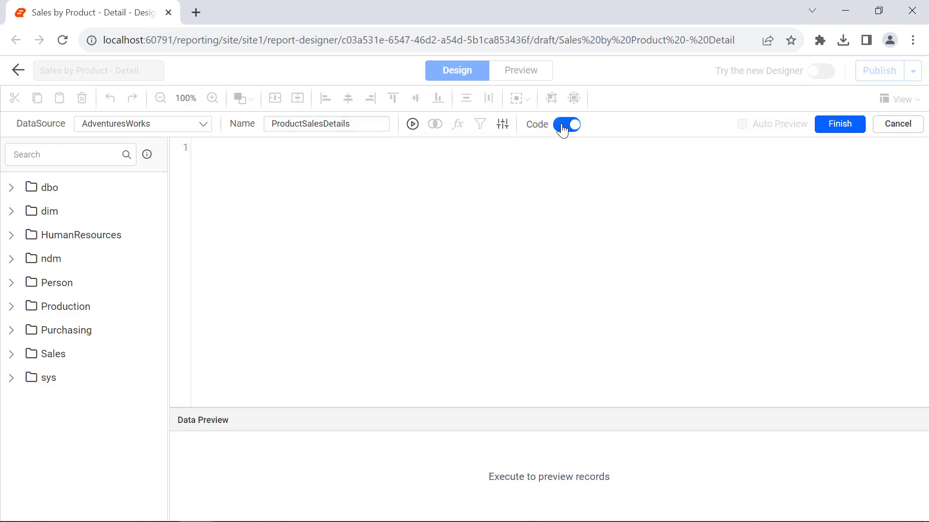
click(555, 154)
text(SELECT [Sales].[SalesOrderDetail].[ProductID],     [AdventureWorks].[Production].[Product].[Name],     [AdventureWorks].[Sales].[Store].[Name] AS Shop,     SUM([Sales].[SalesOrderDetail].[UnitPrice]) AS Unit,     SUM([Sales].[SalesOrderDetail].[OrderQty]) AS Quantity,     SUM([Sales].[SalesOrderDetail].[UnitPrice]*[Sales].[SalesOrderDetail].[OrderQty]) AS Sales FROM [Sales].[SalesOrderDetail] INNER JOIN [AdventureWorks].[Sales].[SalesOrderHeader] ON [Sales].[SalesOrderDetail].[SalesOrderID] = [AdventureWorks].[Sales].[SalesOrderHeader].[SalesOrderID] INNER JOIN [AdventureWorks].[Sales].[Store] ON [Sales].[SalesOrderHeader].[CustomerID] = [AdventureWorks].[Sales].[Store].[CustomerID] INNER JOIN [AdventureWorks].[Production].[Product] ON [Sales].[SalesOrderDetail].ProductID = [AdventureWorks].[Production].[Product].[ProductID] WHERE [AdventureWorks].[Production].[Product].[Name] = @ProductName Group By [Sales].[SalesOrderDetail].[ProductID], [AdventureWorks].[Sales].[Store].[Name], [AdventureWorks].[Production].[Product].[Name])
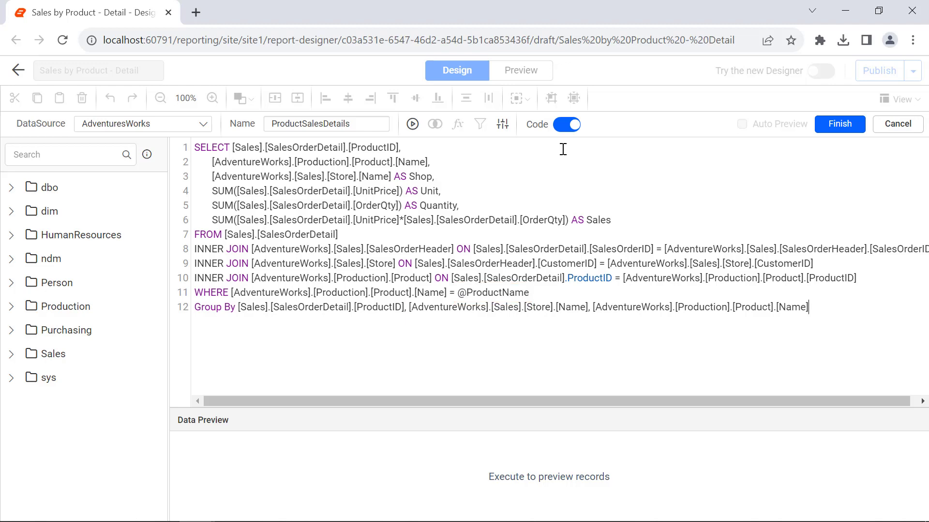
click(838, 127)
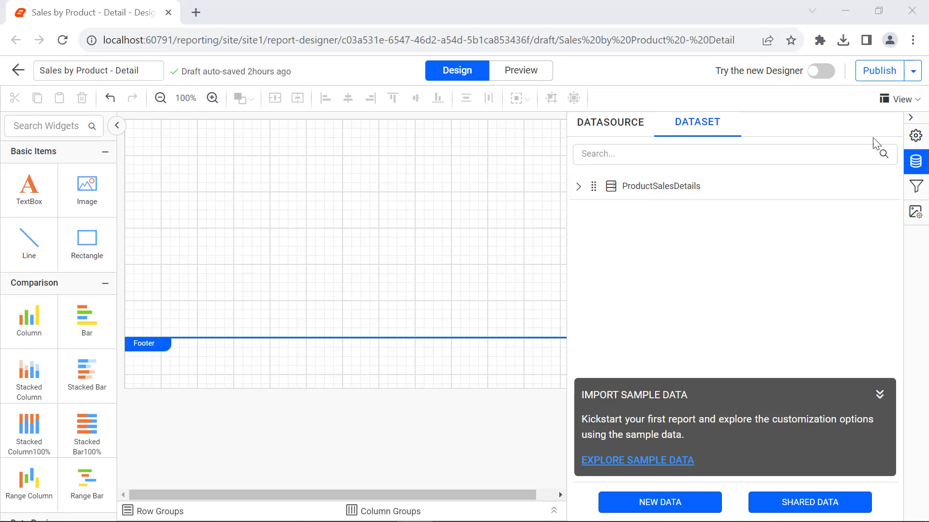
- Enable the report header and place a low rectangle in it spanning nearly the full page width
click(892, 99)
click(884, 126)
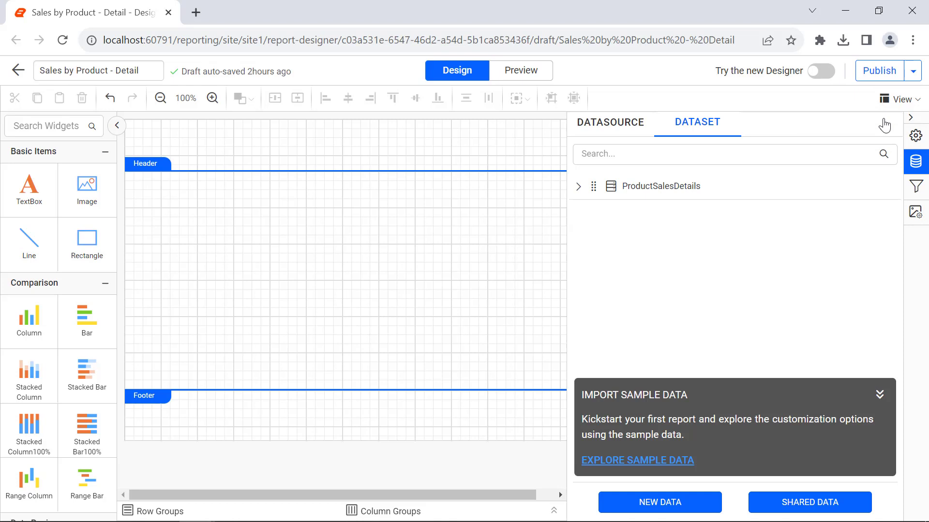
drag(87, 239, 140, 123)
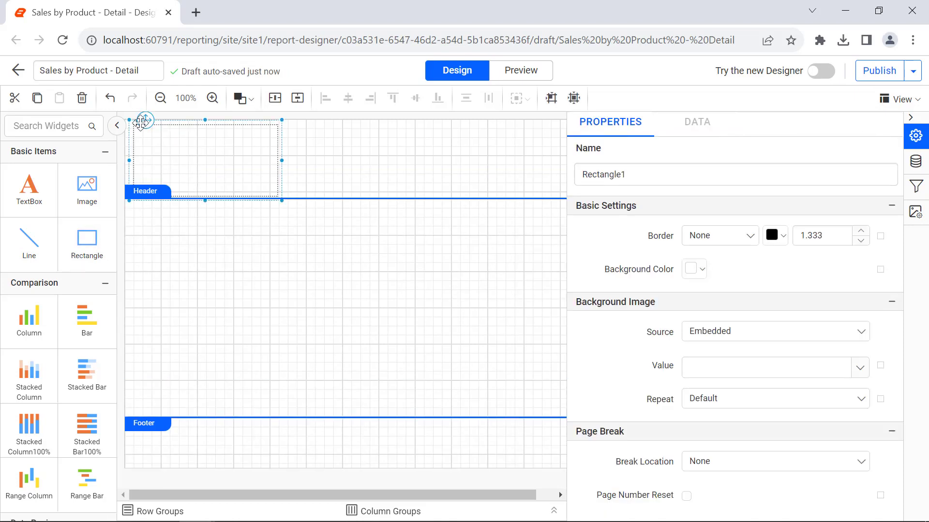
drag(282, 200, 551, 170)
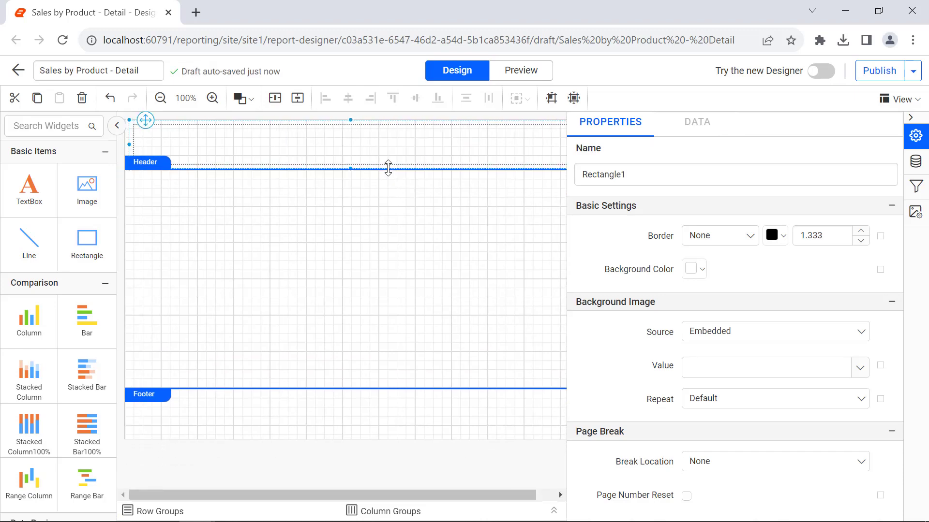
- Set the header rectangle's background color to dark slate grey
click(694, 269)
click(706, 367)
click(770, 468)
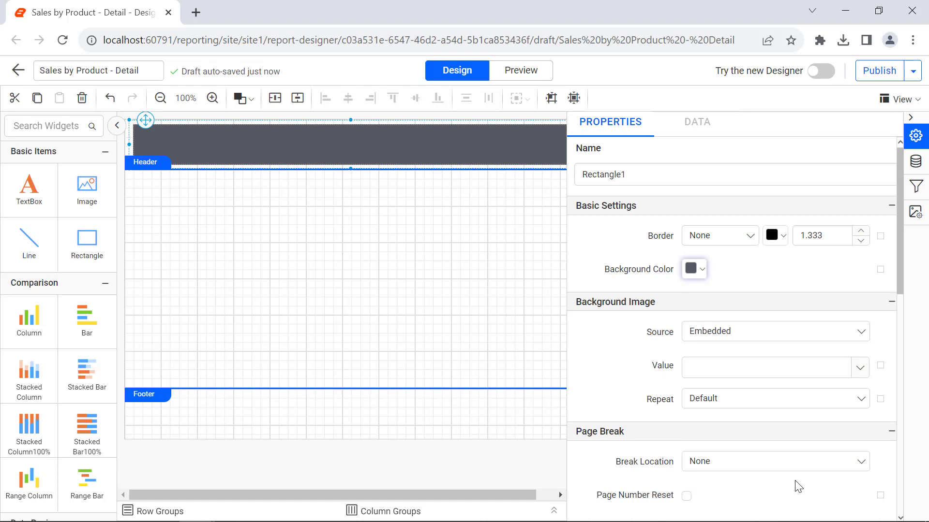
- Add a text box inside the header rectangle, stretch it across most of the width, and enter "Sales by Product -"
drag(29, 188, 144, 137)
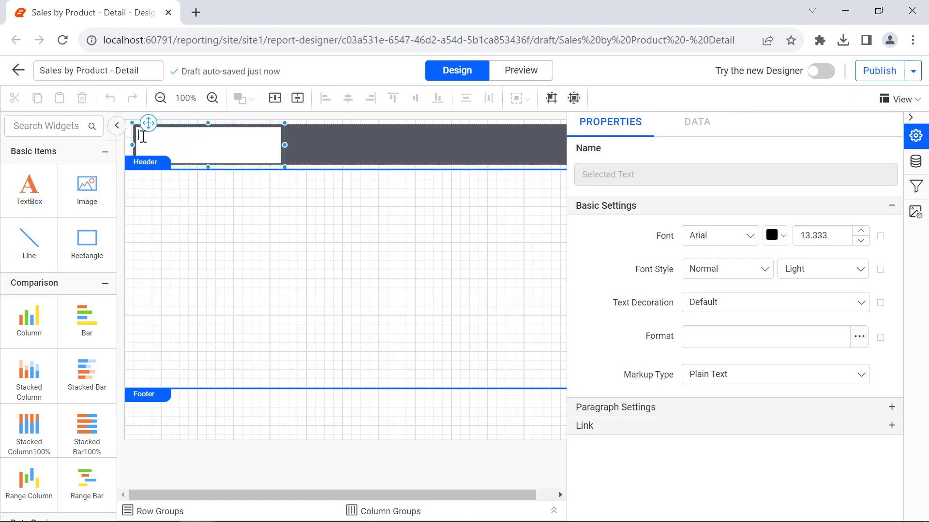
double_click(241, 139)
text(Sales by Pr)
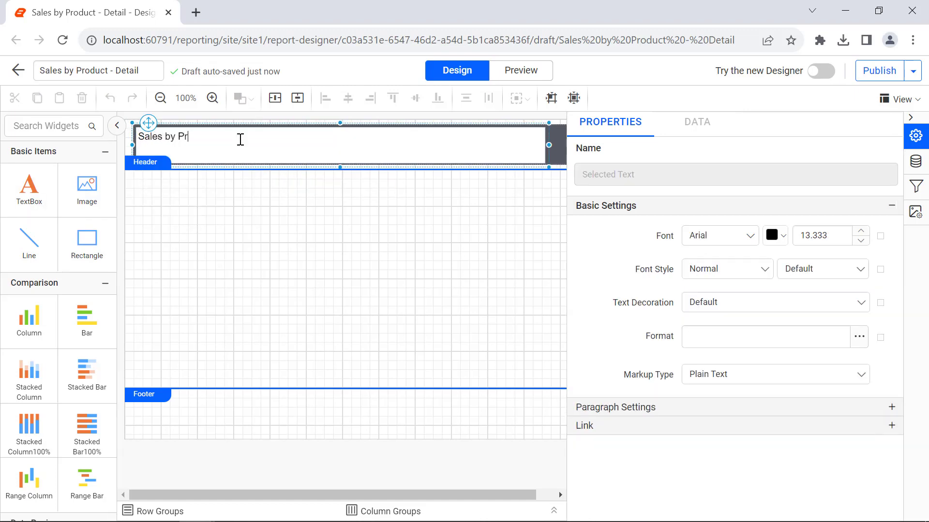
text(oduct -)
- Append an expression with the ProductName parameter to the end of the header title text
right_click(240, 139)
click(269, 214)
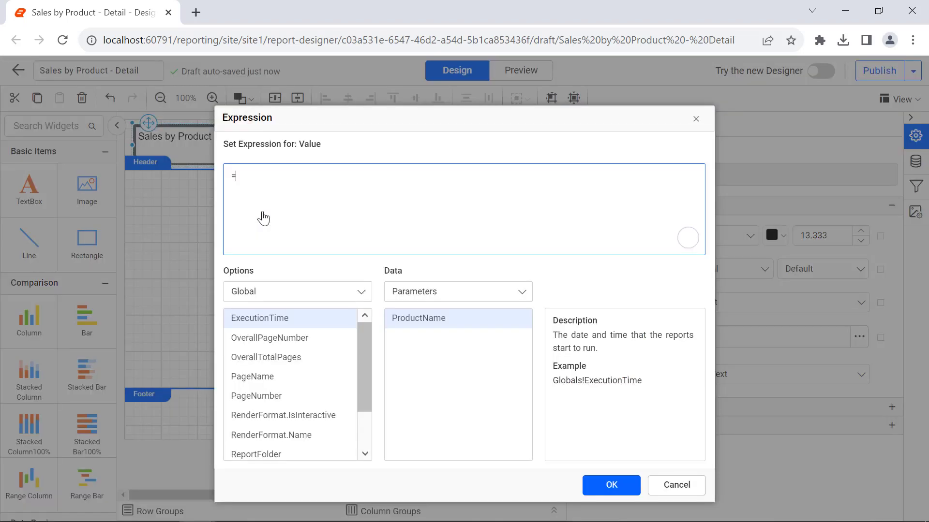
double_click(411, 318)
click(610, 485)
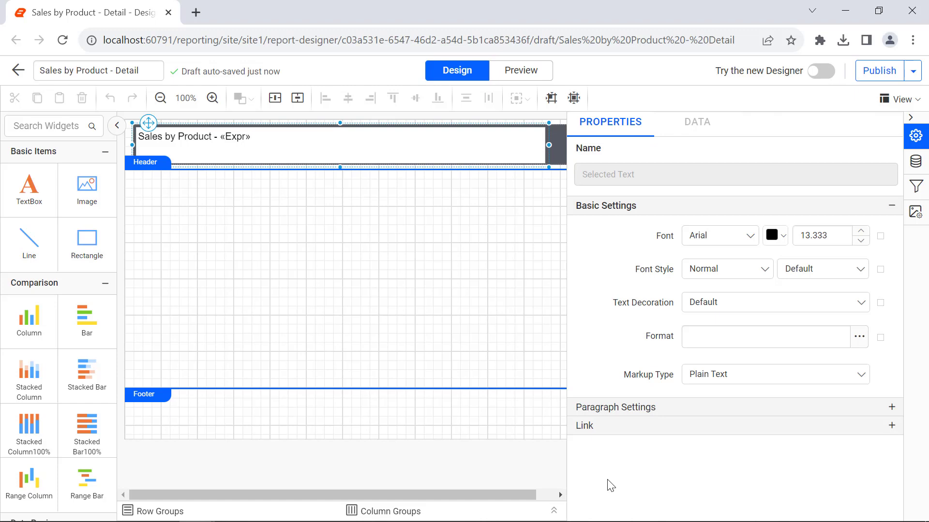
- Set the header title's font to Segoe UI and its color to white
click(715, 237)
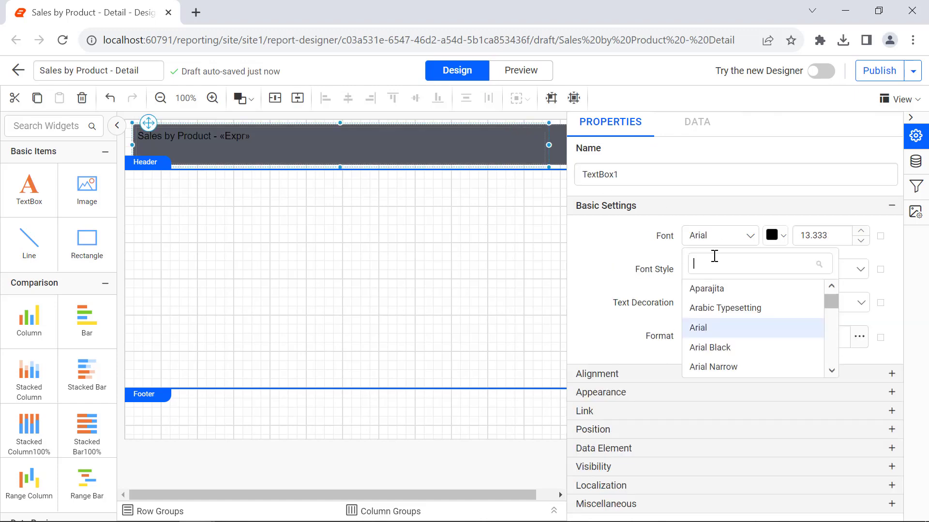
text(Seg)
click(716, 344)
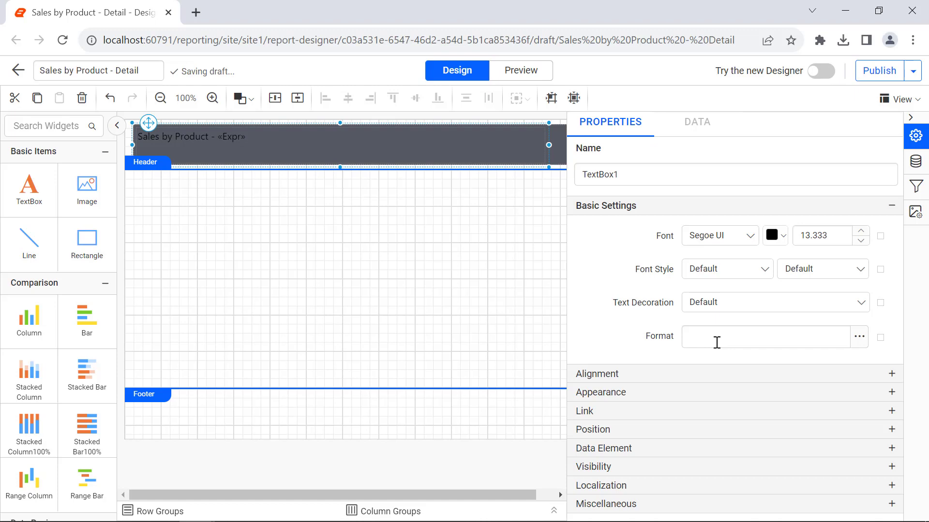
click(775, 236)
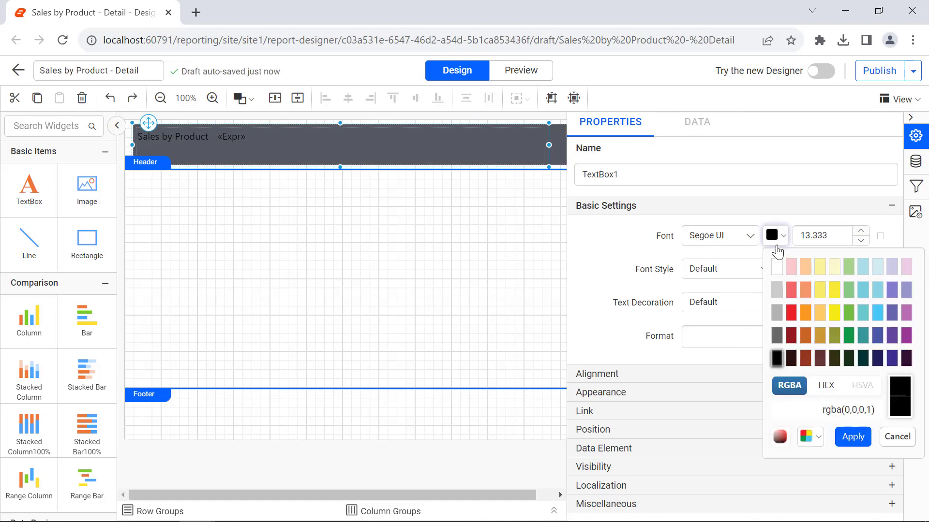
click(773, 265)
click(847, 439)
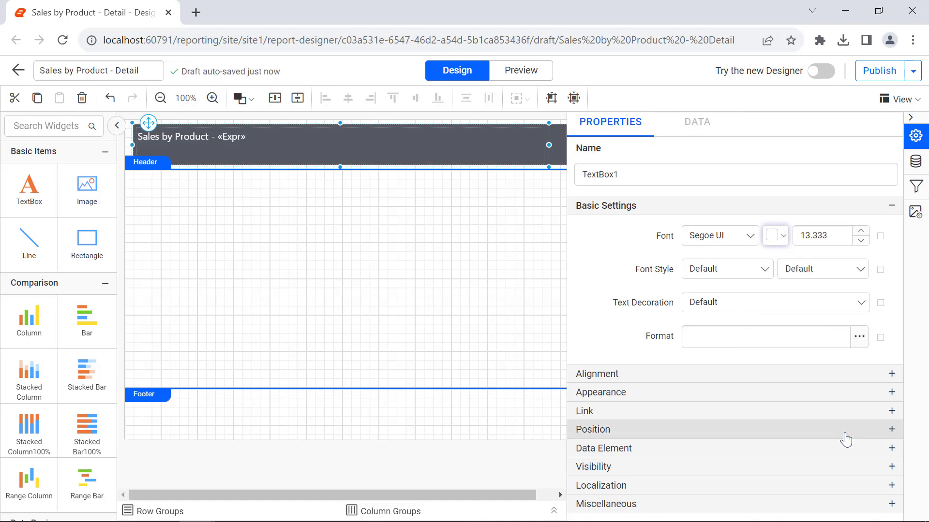
- Set the header title's font size to 18.333 and its weight to Bold
click(809, 236)
key(BackSpace)
text(8)
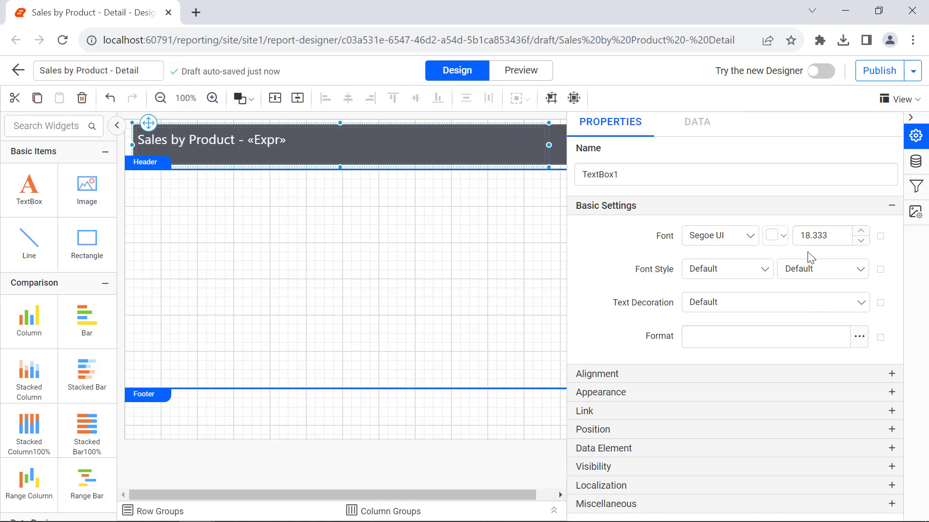
click(844, 269)
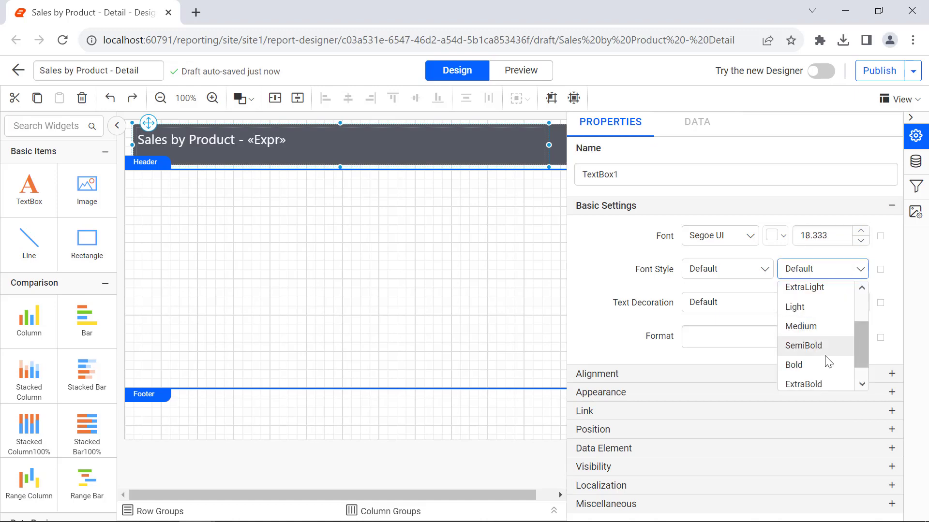
click(825, 366)
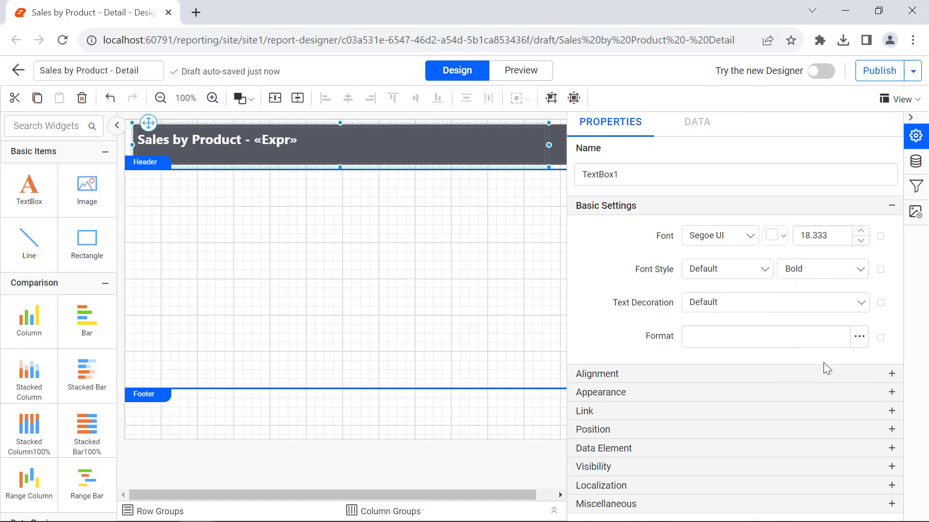
- Align the header title vertically to Middle and slightly reduce the height of the title text box and its rectangle
click(823, 374)
click(804, 436)
click(788, 400)
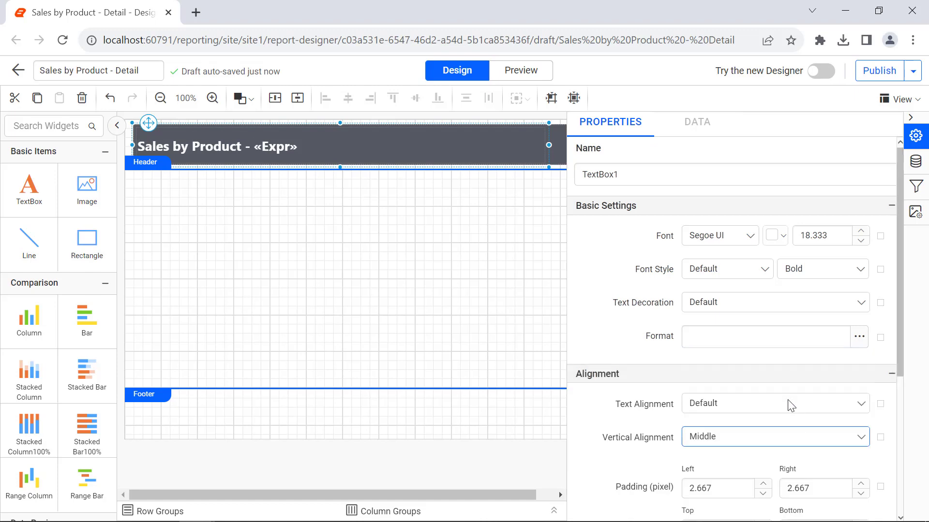
mouse_move(340, 167)
mouse_down()
mouse_move(341, 157)
mouse_move(357, 166)
mouse_up()
click(347, 164)
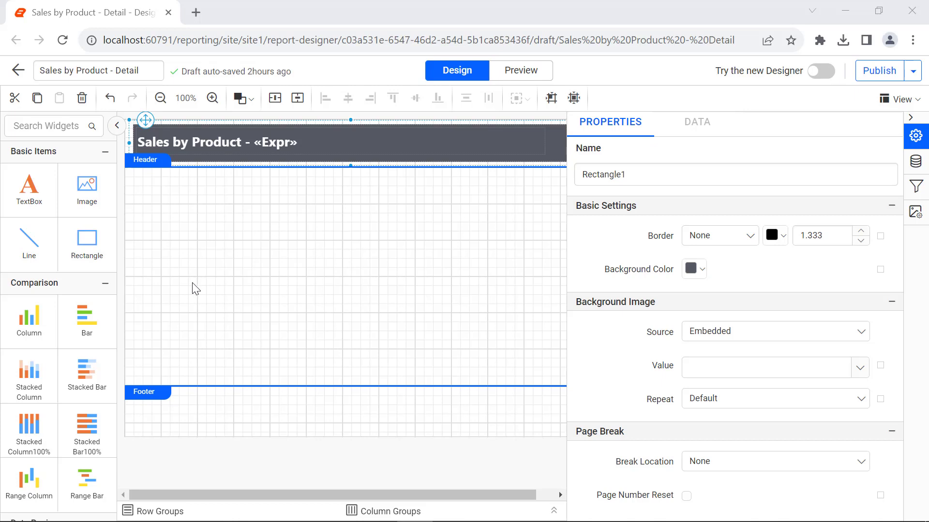
- Insert a table directly below the report header and enter Shop, Quantity and Sales as its column headings
scroll(99, 325, down, 2)
drag(29, 494, 140, 187)
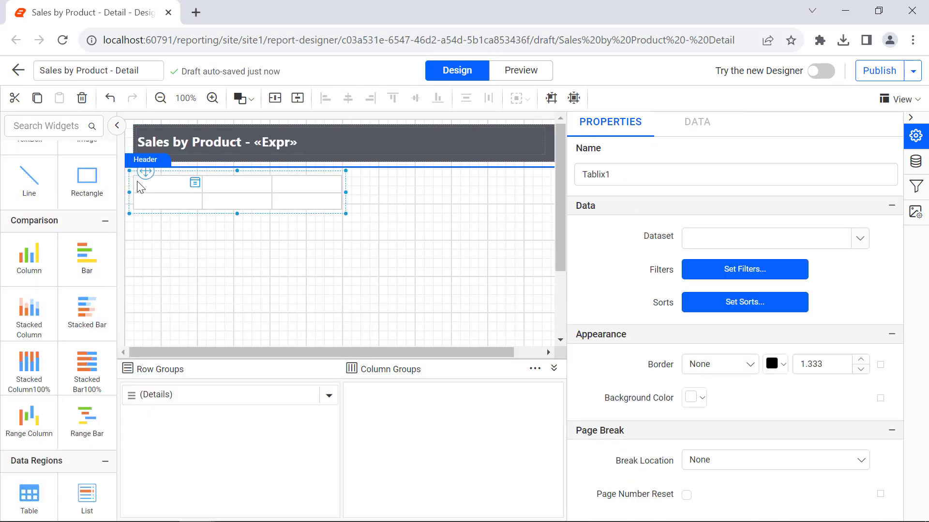
click(140, 188)
click(724, 242)
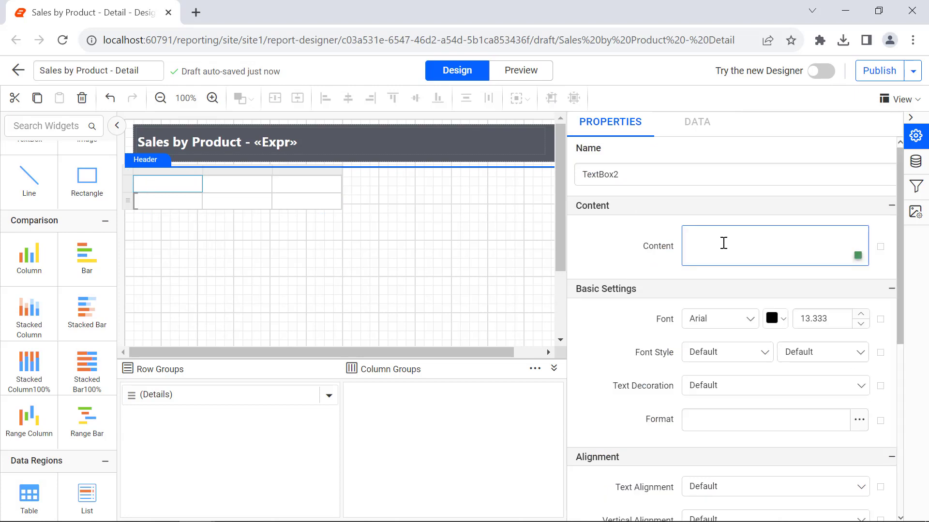
text(Shop)
key(Tab)
click(700, 237)
text(Quantity)
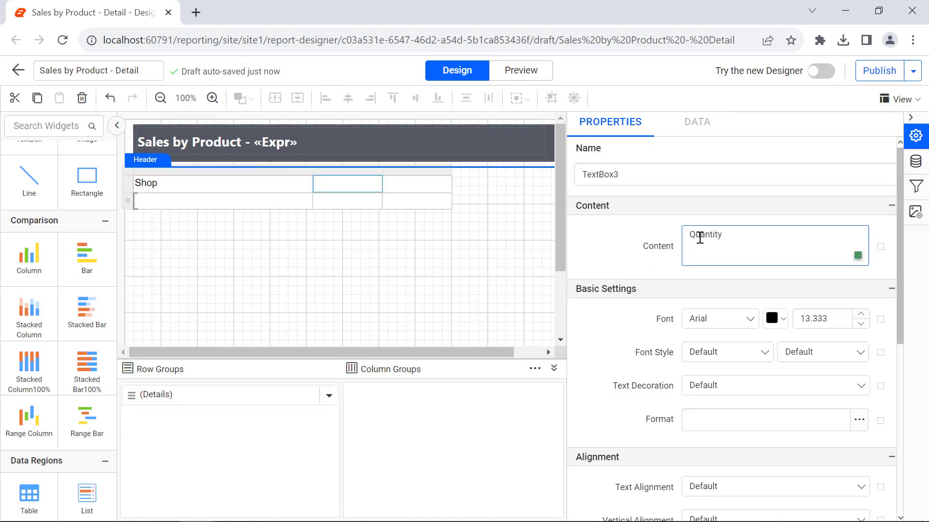
key(Tab)
text(Sales)
key(Tab)
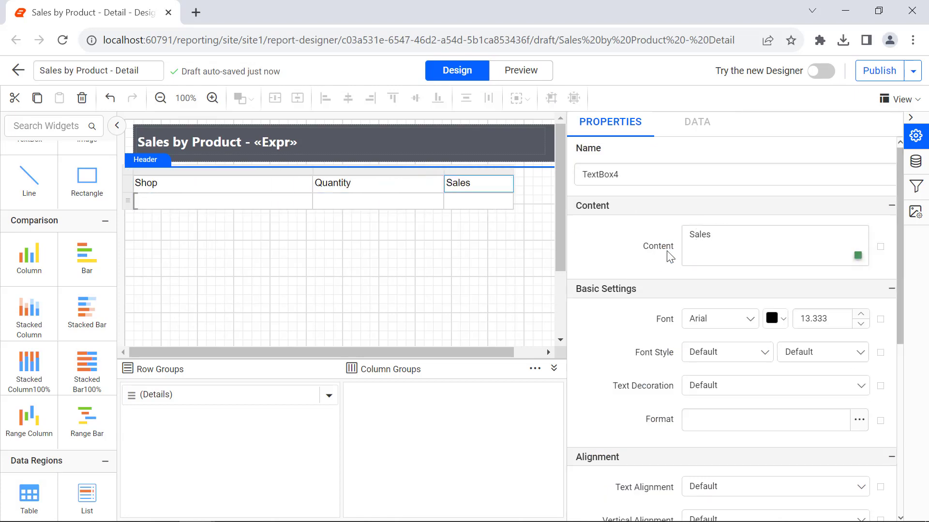
- Widen the Sales column to the header's edge and assign the Shop, Quantity and Sales fields to the matching detail cells
click(481, 174)
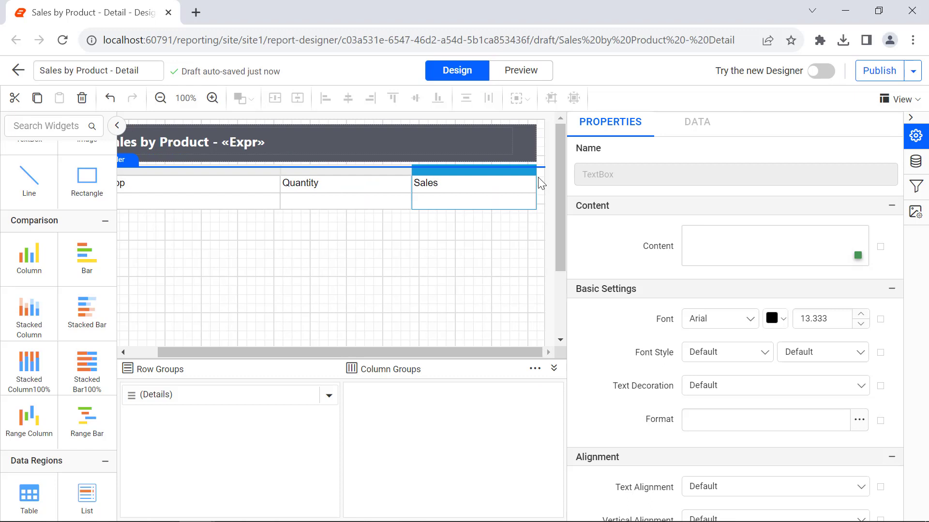
click(306, 199)
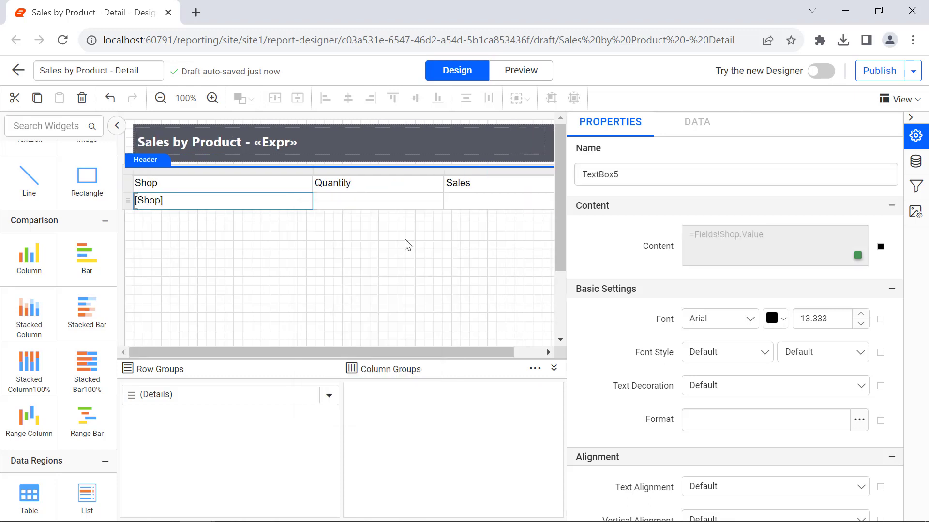
click(549, 200)
click(576, 350)
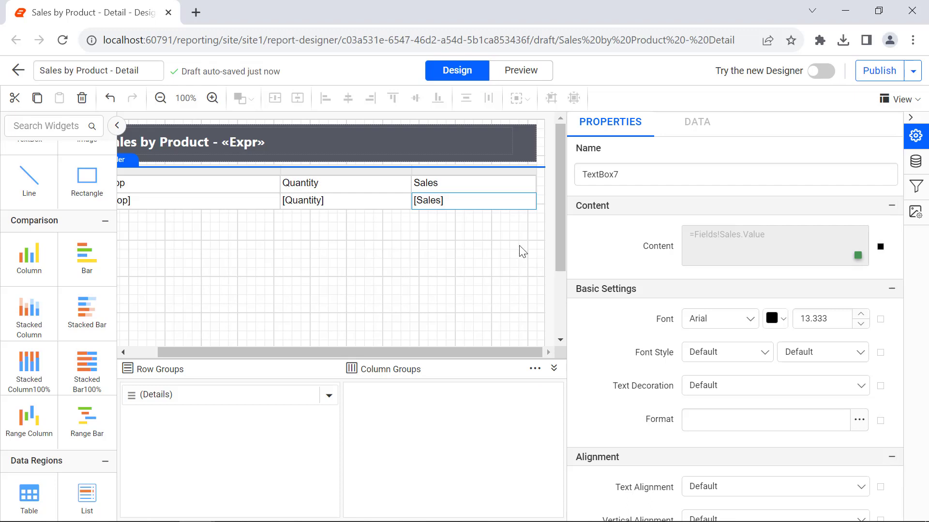
- Set the format of the Sales detail cell to Currency
click(859, 420)
click(481, 198)
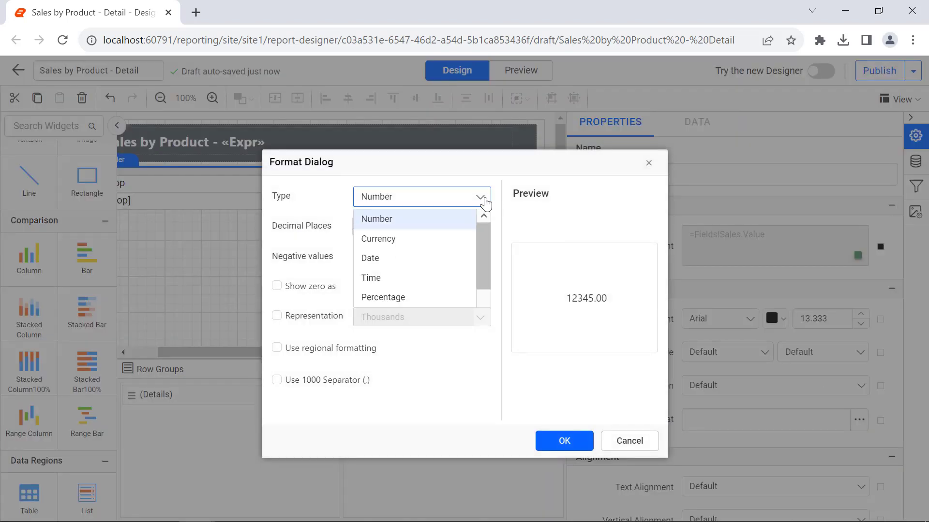
click(379, 237)
click(559, 440)
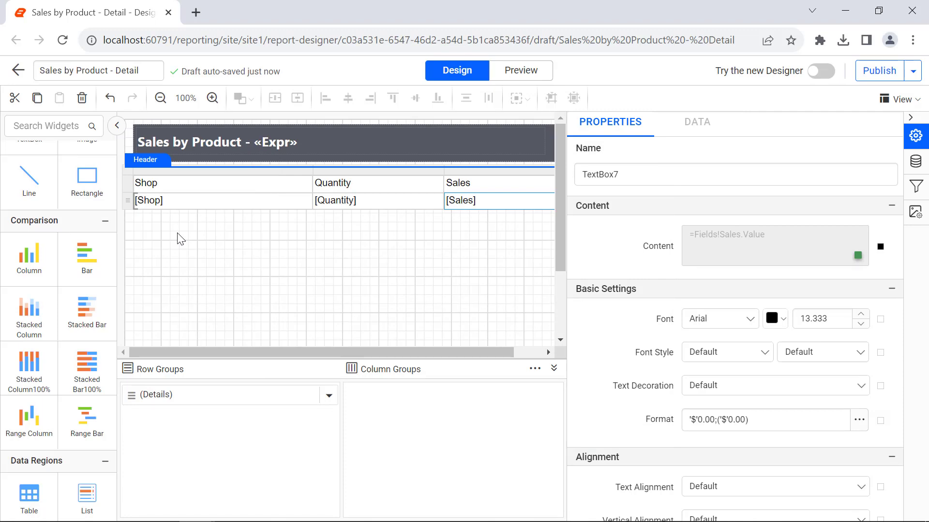
- Set the table's heading row to the Segoe UI font with a Bold weight
click(129, 184)
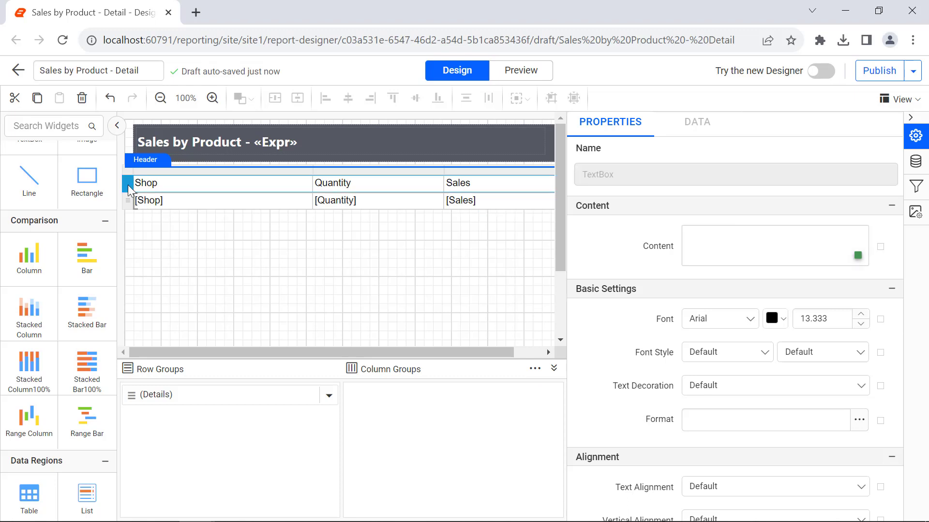
click(713, 319)
text(Seg)
click(731, 430)
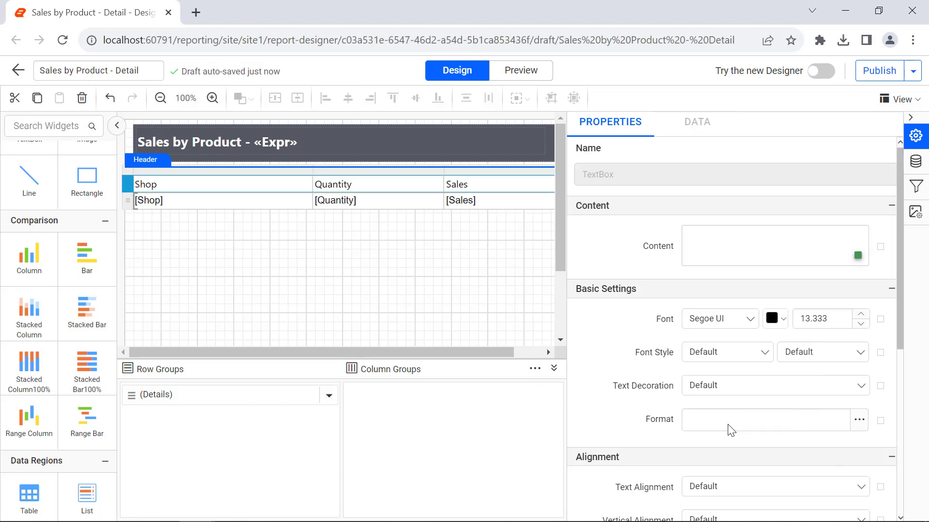
click(854, 352)
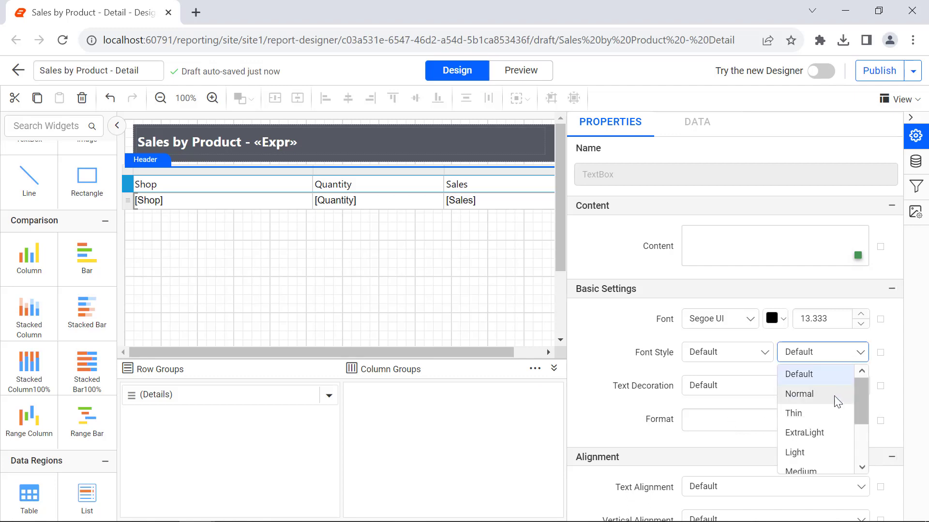
scroll(822, 425, down, 2)
click(822, 443)
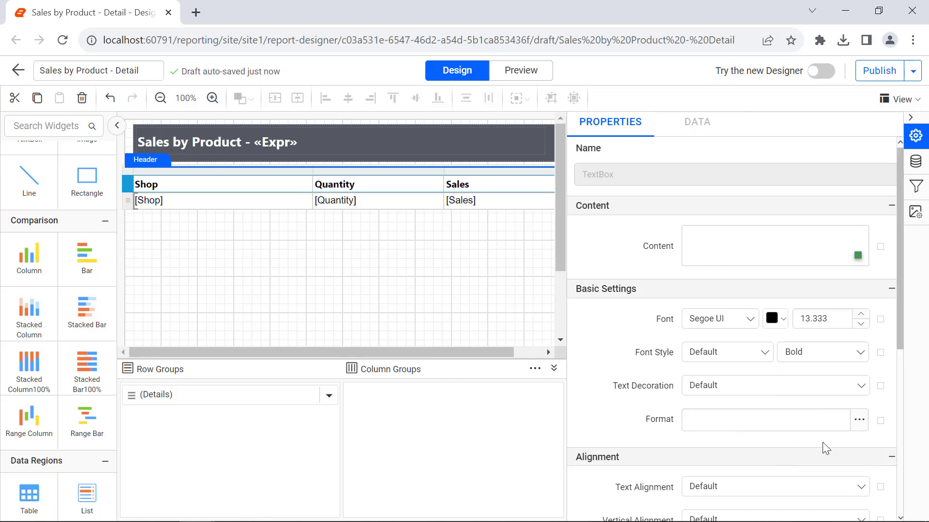
- Align the Shop heading's text Left with Middle vertical alignment
click(290, 185)
click(715, 485)
click(707, 428)
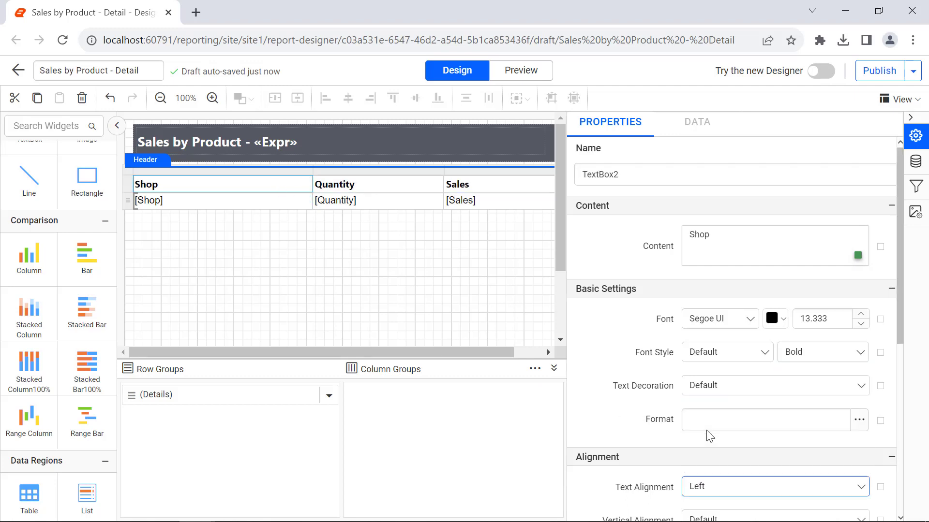
scroll(709, 436, down, 1)
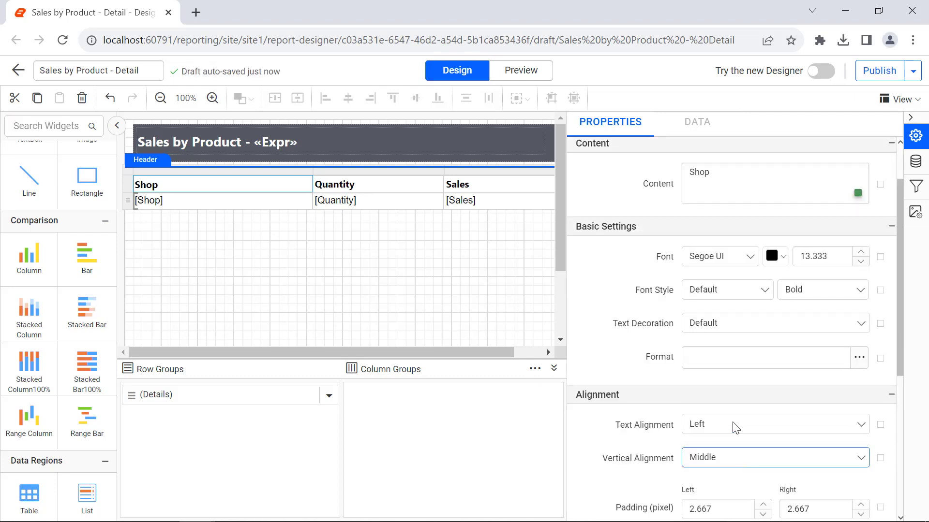
- Align the Quantity and Sales headings' text Right with Middle vertical alignment
click(426, 186)
click(716, 425)
click(707, 502)
click(716, 457)
click(718, 424)
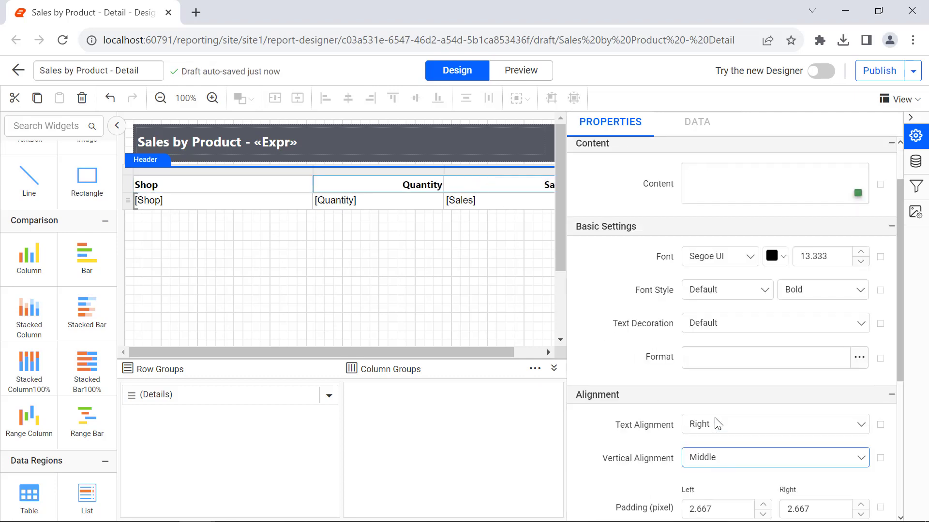
- Fill the table's heading row with a light grey background color
click(127, 184)
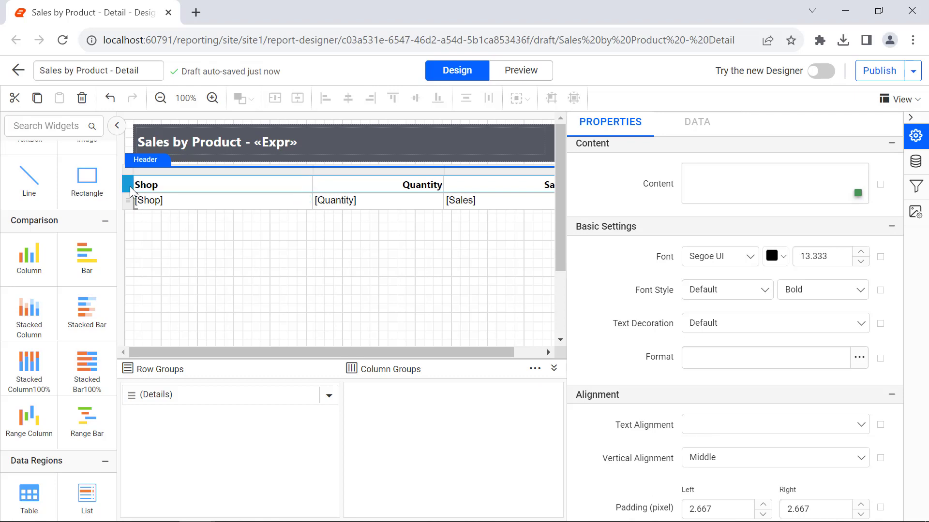
scroll(715, 436, down, 4)
click(700, 430)
click(771, 396)
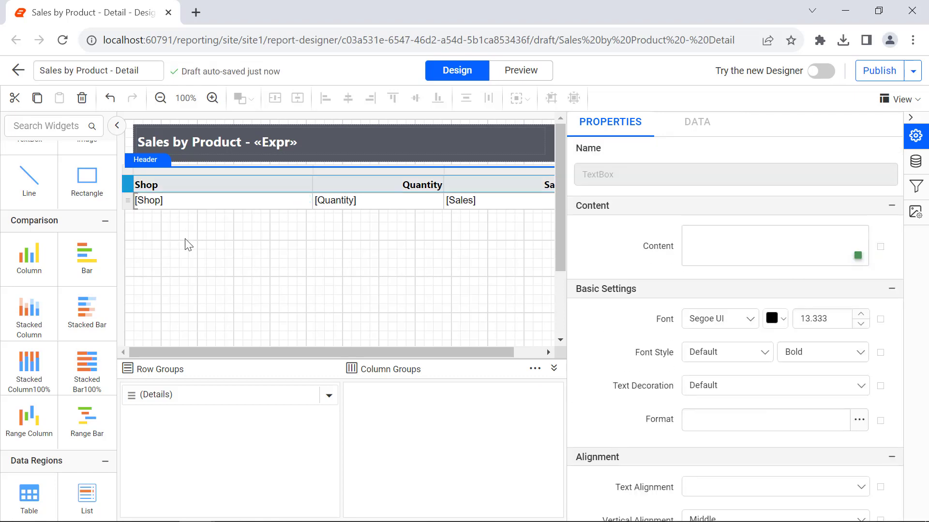
- Set the font of the table's detail row to Segoe UI
click(127, 200)
click(715, 319)
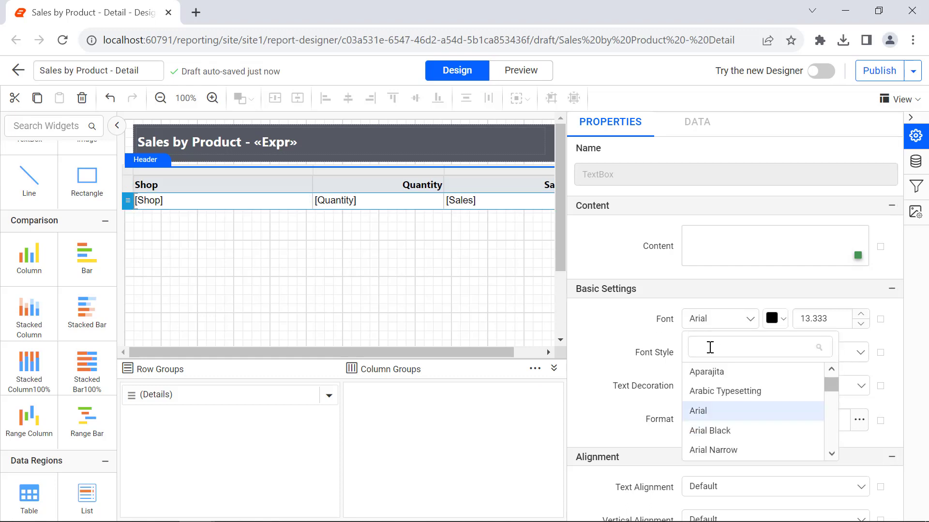
text(Seg)
click(715, 425)
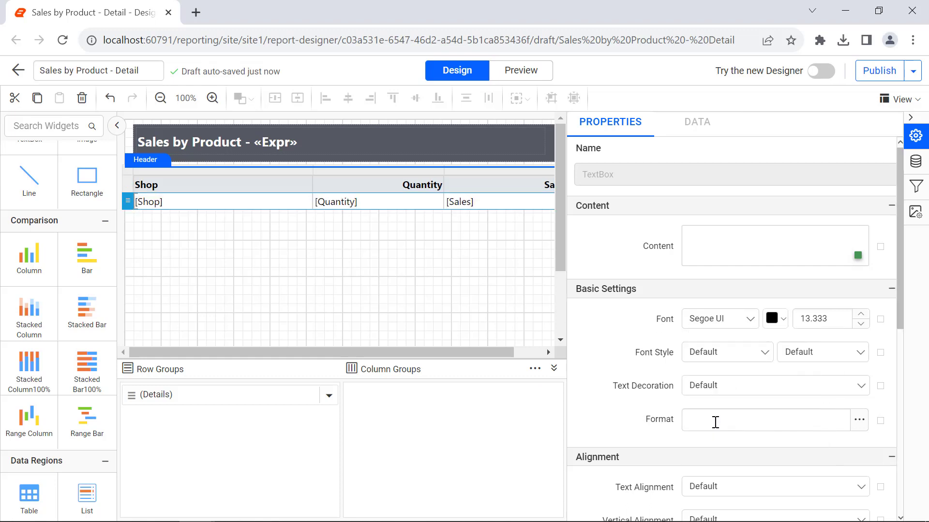
- Align the Quantity and Sales detail cells Right and set the detail row's vertical alignment to Middle
click(721, 486)
click(725, 469)
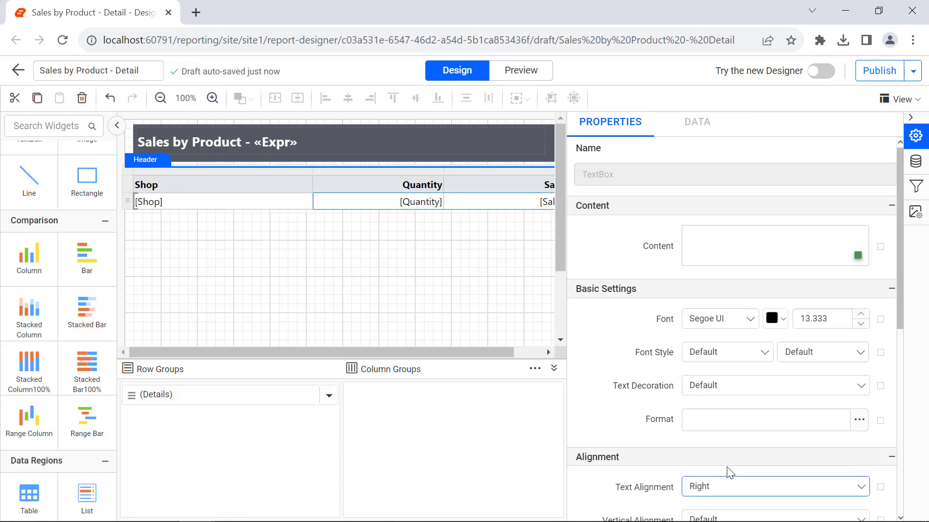
scroll(774, 435, down, 3)
click(794, 401)
click(780, 454)
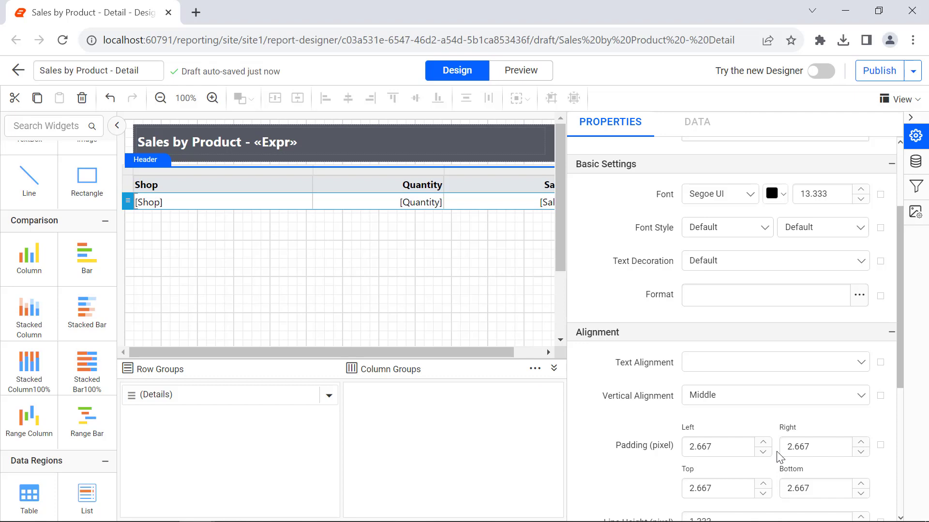
- Publish the Sales by Product - Detail report in a new category named Drill Through Report
click(877, 71)
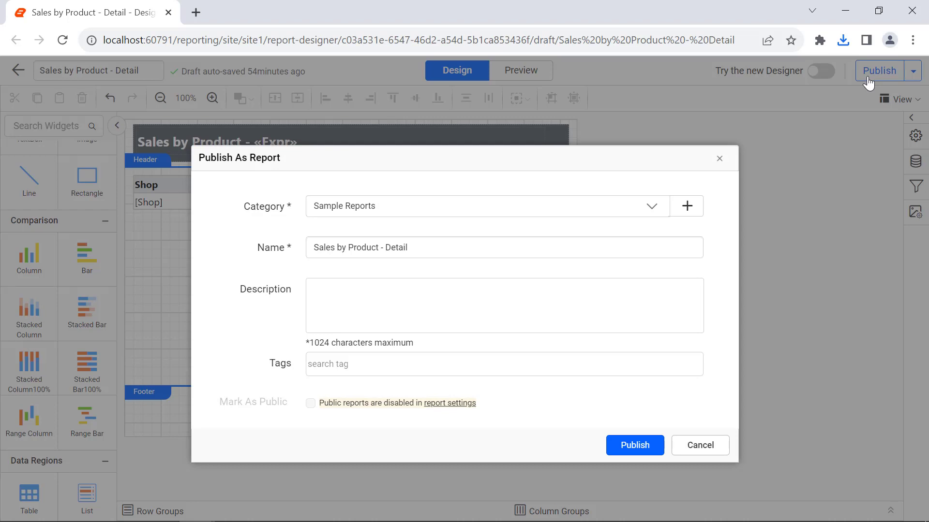
click(686, 205)
text(Drill Through Report)
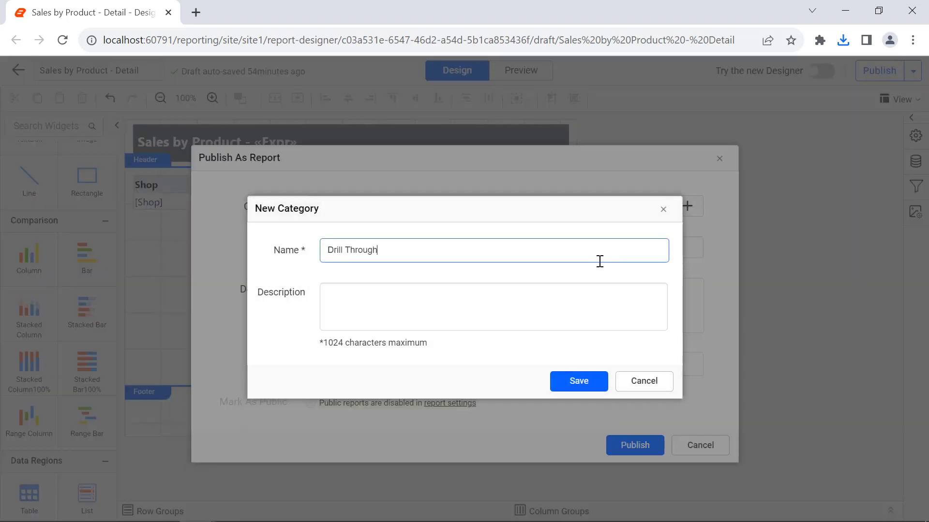
click(578, 381)
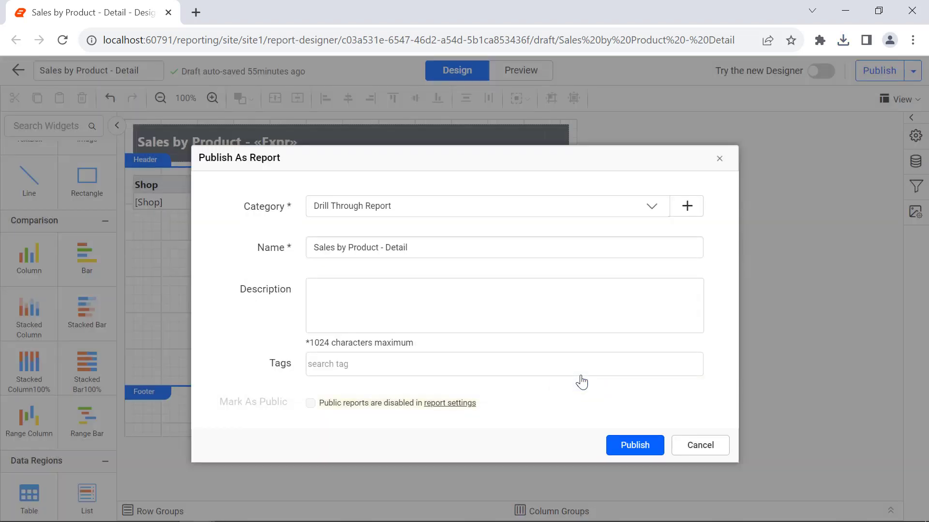
click(616, 442)
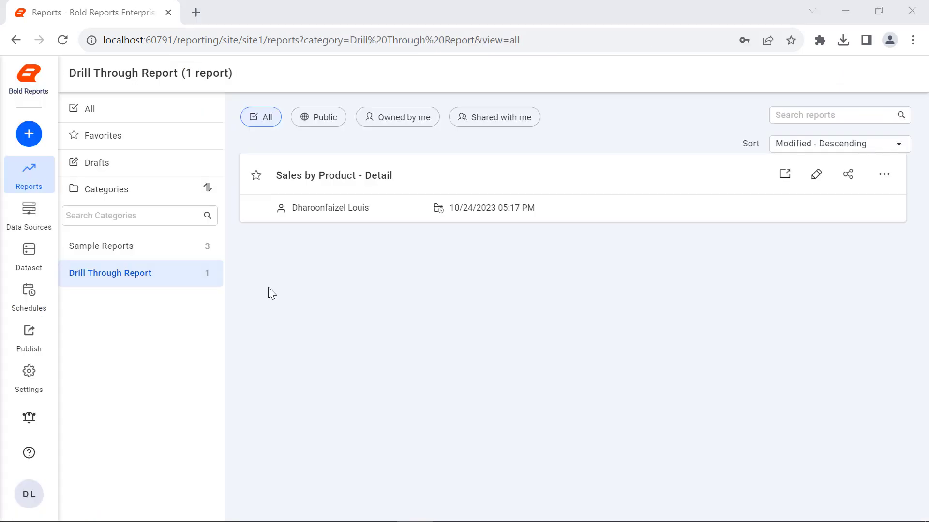
- Create a new report named Sales by Product and open it for design
click(29, 134)
click(41, 145)
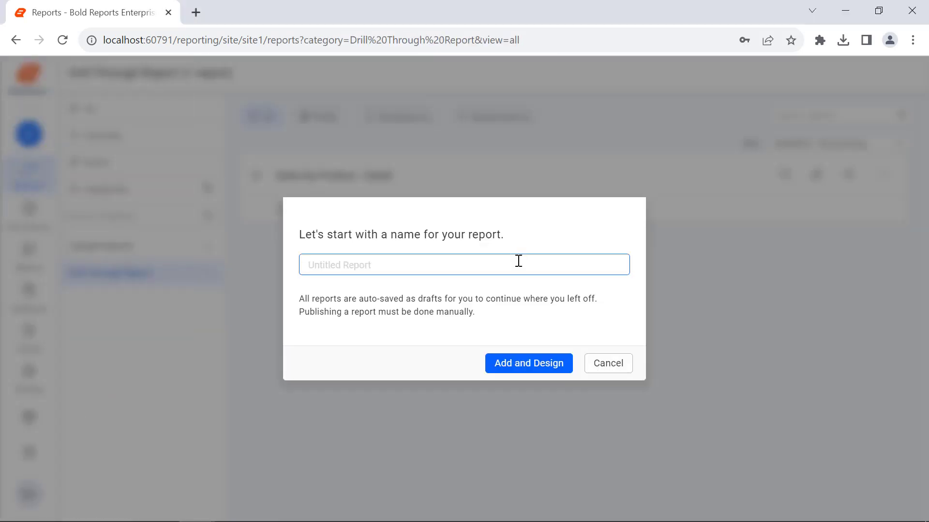
text(Sales by Product)
click(528, 364)
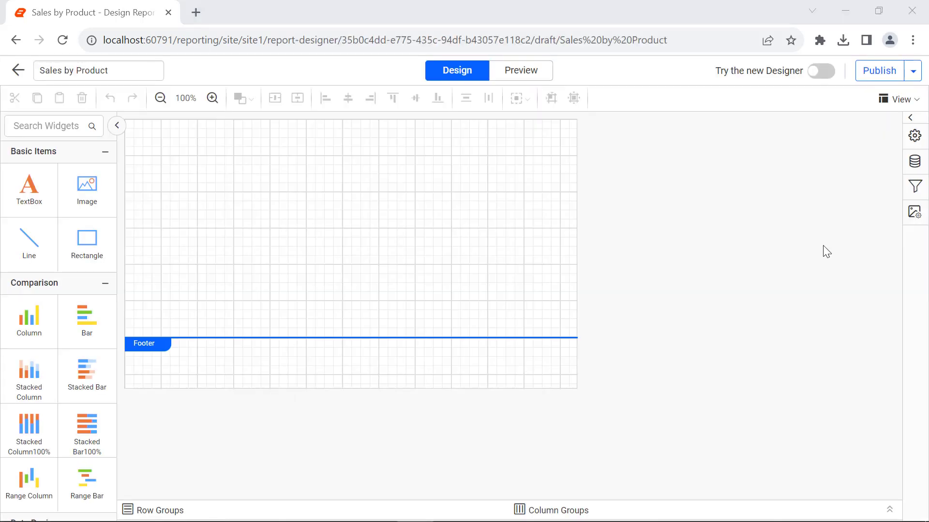
- Start a new data source for the report and name it AdventuresWorks
click(914, 161)
click(659, 502)
click(613, 198)
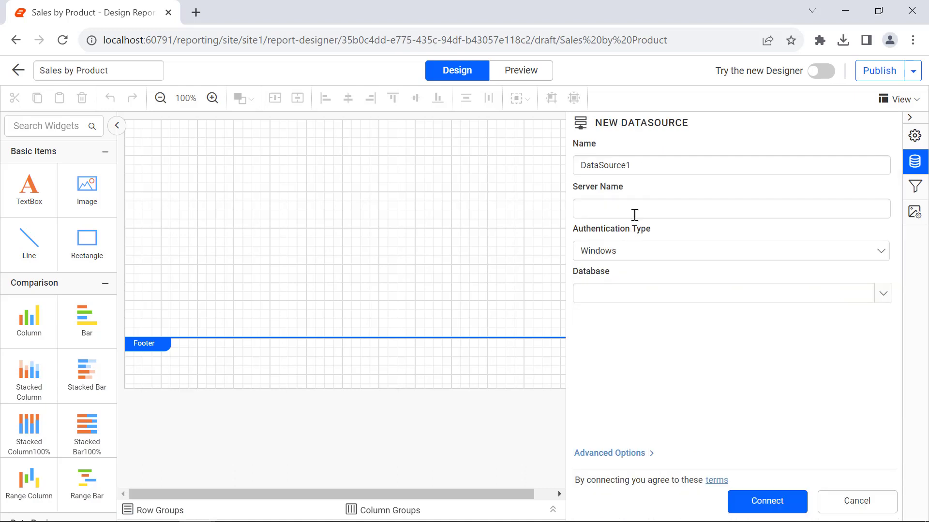
double_click(645, 168)
text(AdventuresWorks)
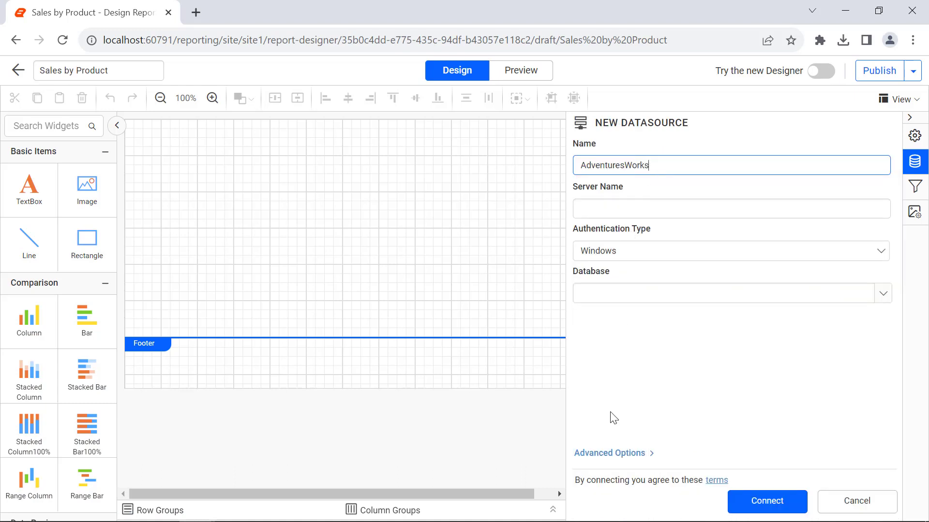
- Paste the connection string in the advanced data source options, set Authentication Type to None, and connect
click(611, 453)
click(634, 237)
key(ctrl+v)
click(636, 290)
click(640, 370)
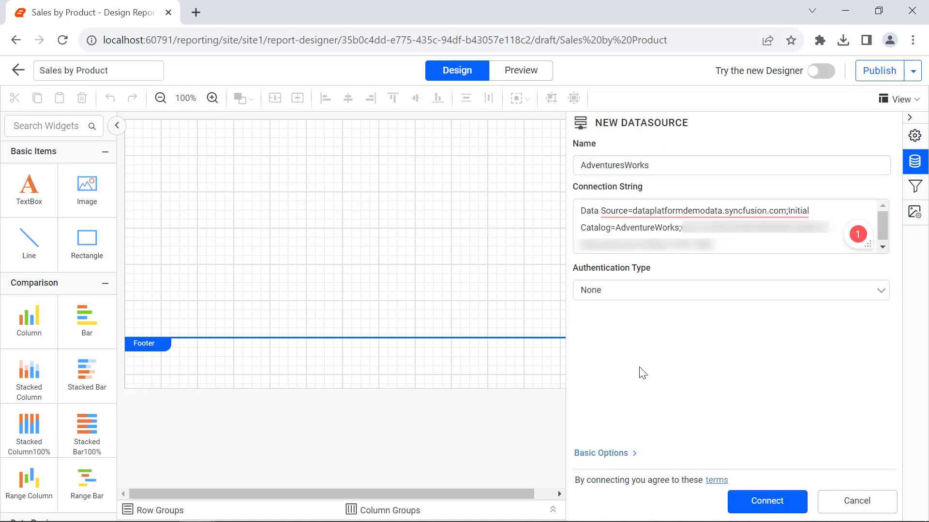
click(742, 502)
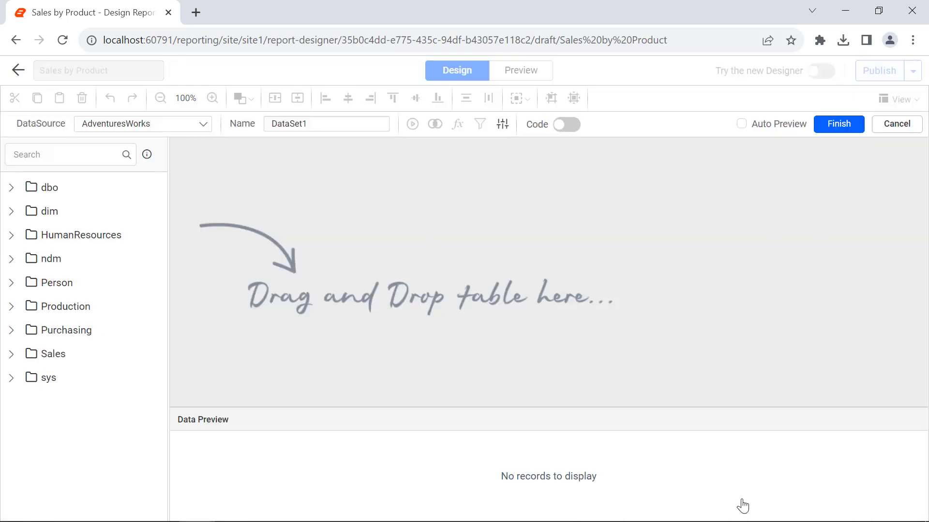
- Create the ProductSalesInformation dataset from an SQL query selecting ProductID, Name, summed Quantity and Sales, grouped by product and ordered by ProductID
double_click(354, 125)
text(ProductSalesInformation)
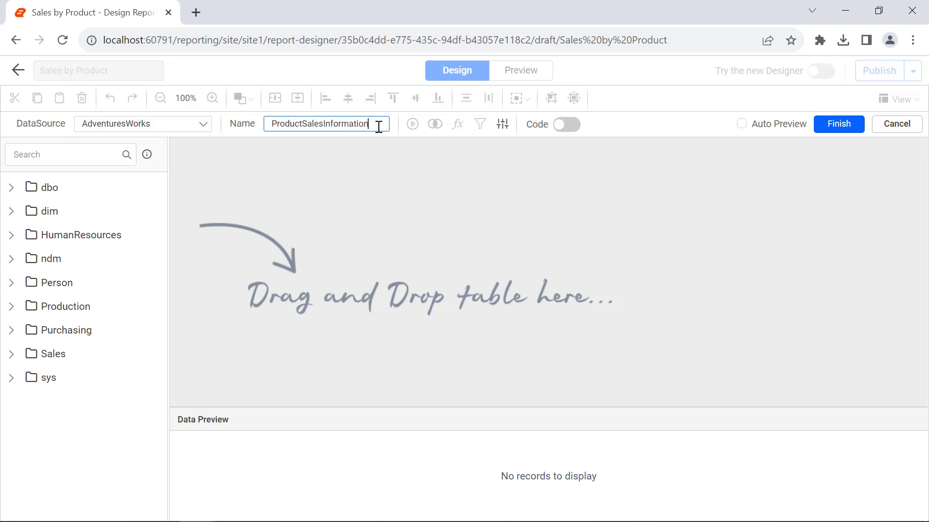
click(566, 124)
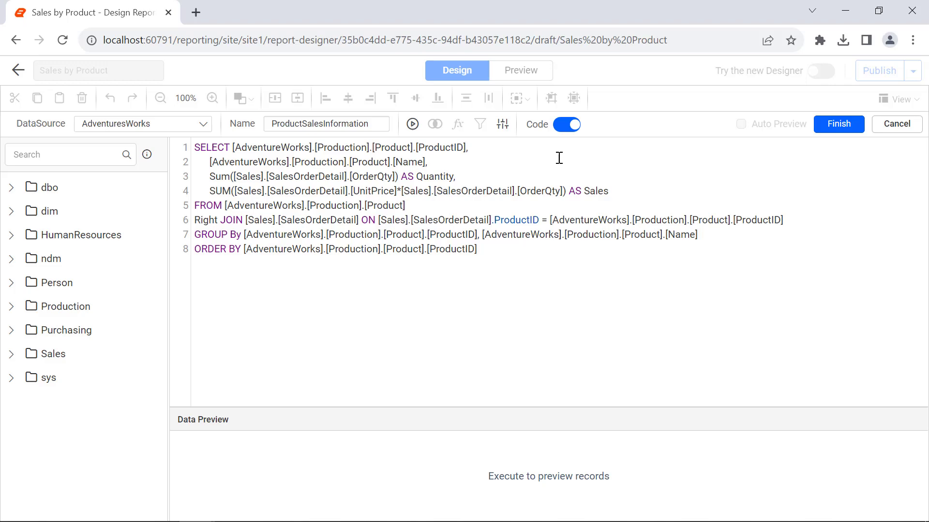
click(835, 125)
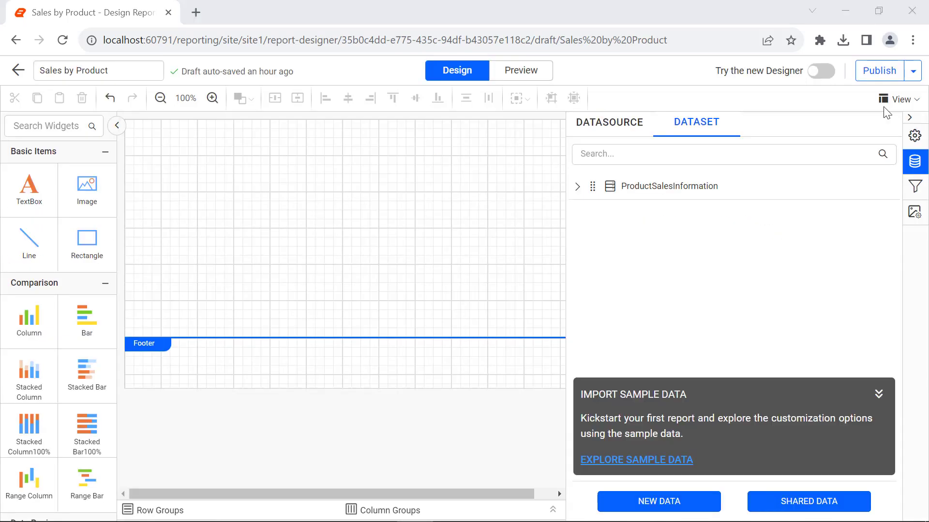
- Show the report header and place a full-width rectangle in it, reducing the header's height to match
click(899, 98)
click(873, 126)
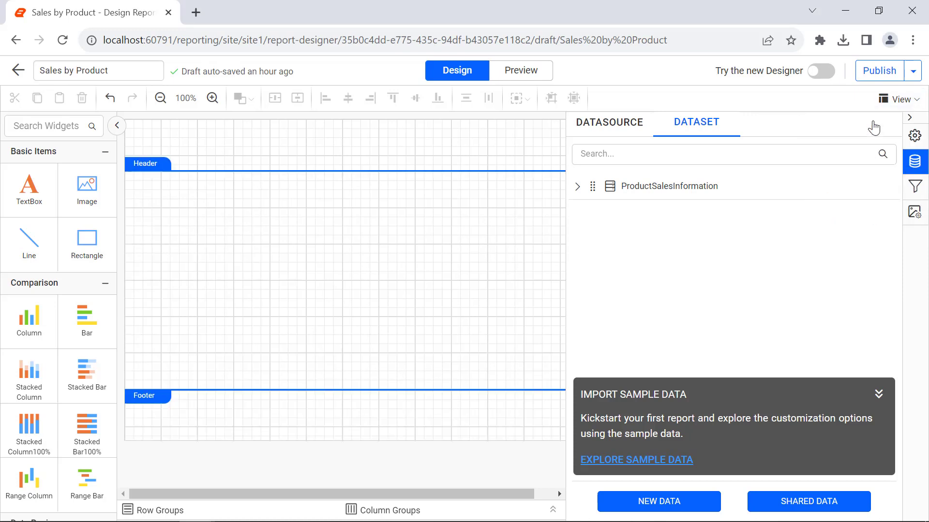
drag(87, 238, 135, 134)
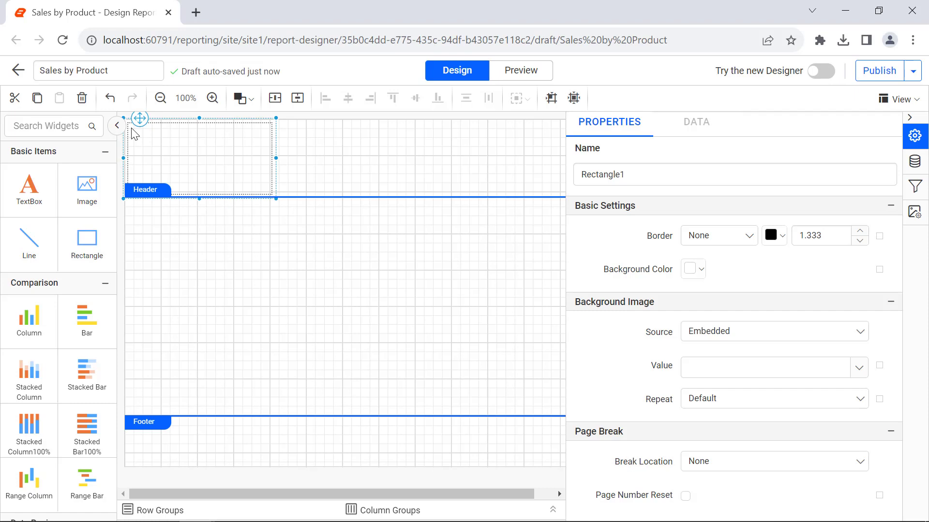
drag(275, 198, 561, 167)
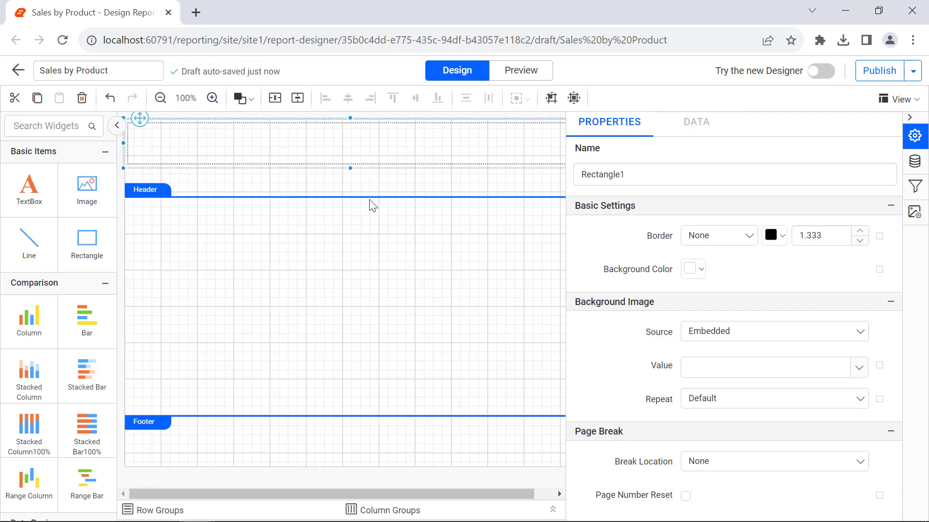
drag(369, 197, 365, 167)
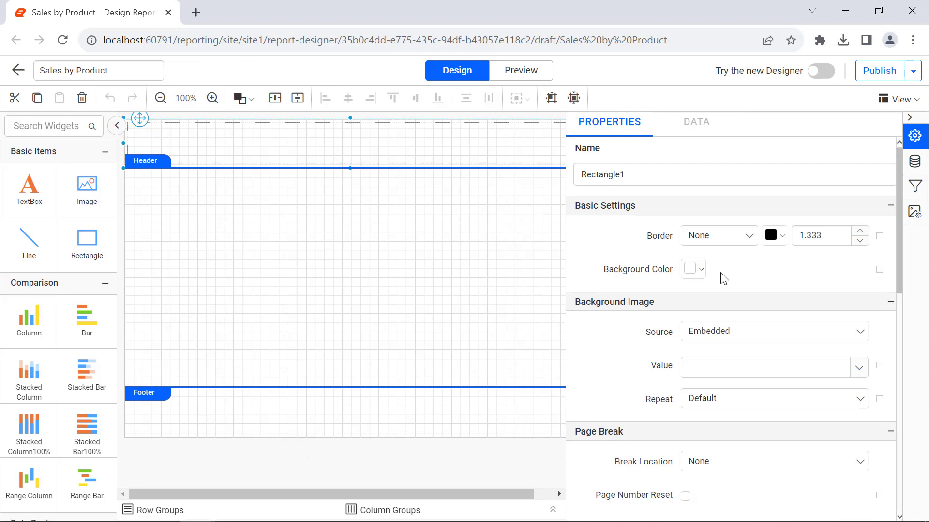
- Set the header rectangle's background color to dark gray
click(696, 270)
click(735, 384)
click(769, 469)
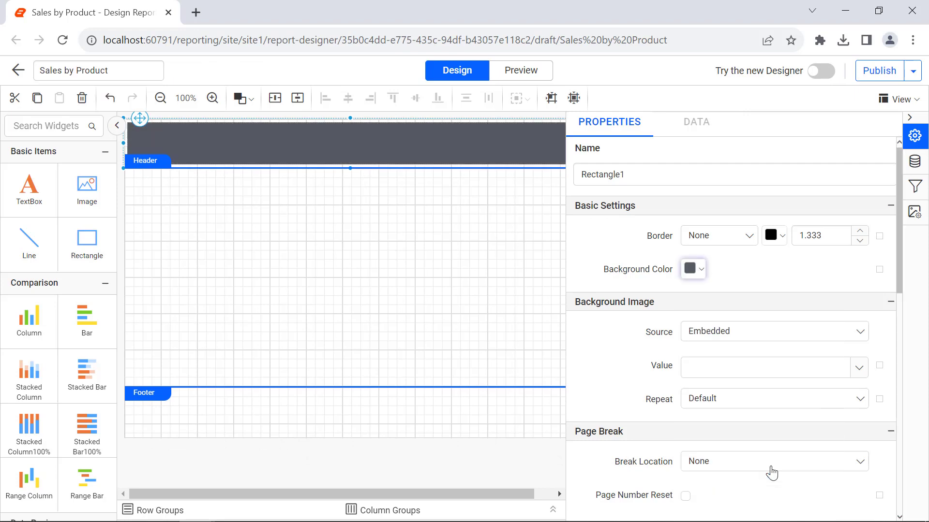
- Add a text box reading Sales by Product inside the header rectangle and widen it
drag(29, 188, 135, 137)
double_click(136, 136)
text(Sales by Product)
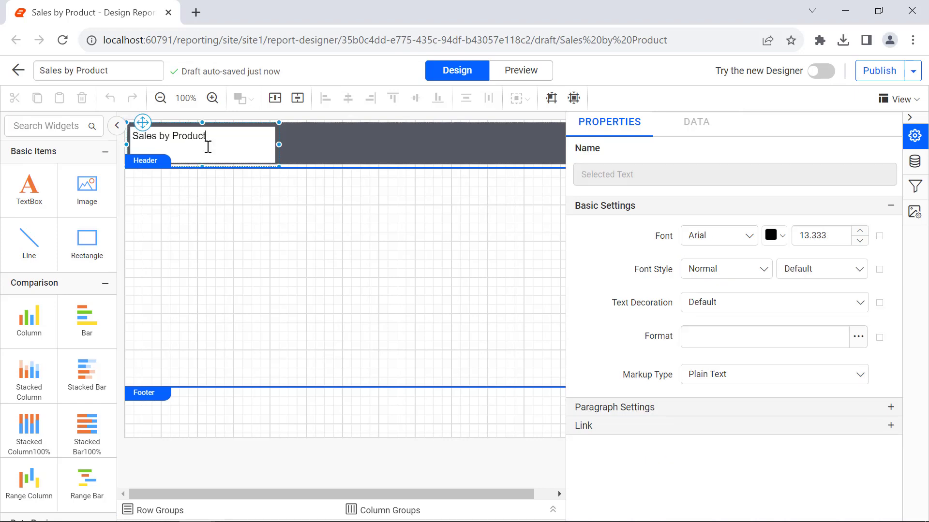
drag(278, 144, 337, 143)
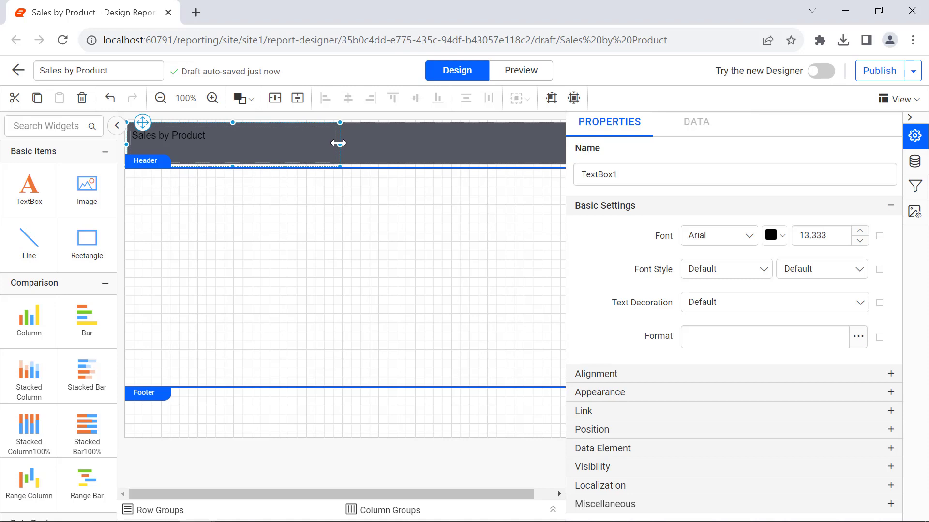
- Set the title text box's font to Segoe UI and its text color to white
click(696, 237)
text(Seg)
click(719, 347)
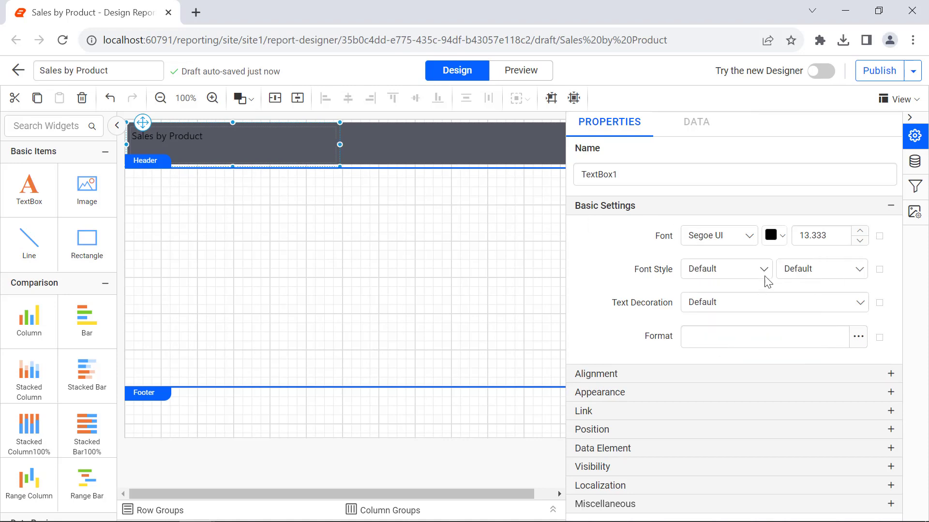
click(773, 236)
click(779, 268)
click(855, 438)
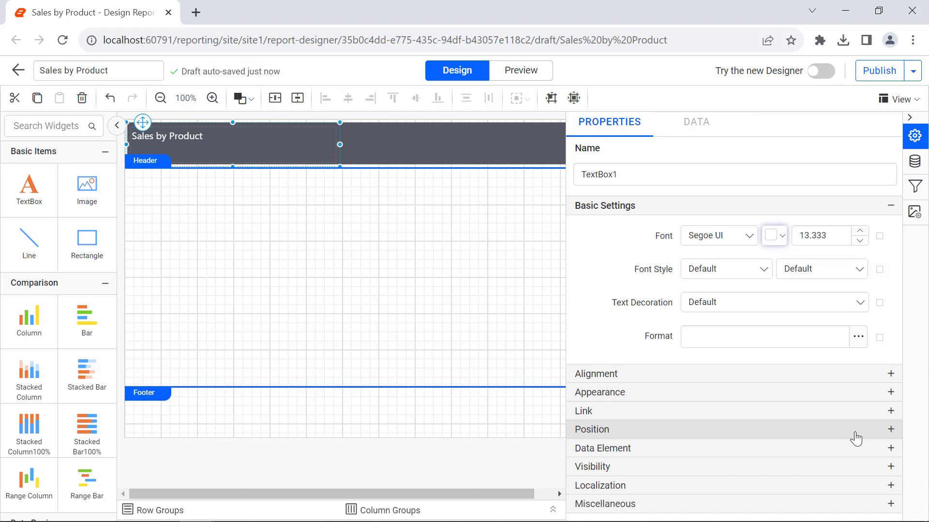
- Set the title's font size to 18.333 and its font weight to Bold
click(809, 237)
key(BackSpace)
text(8)
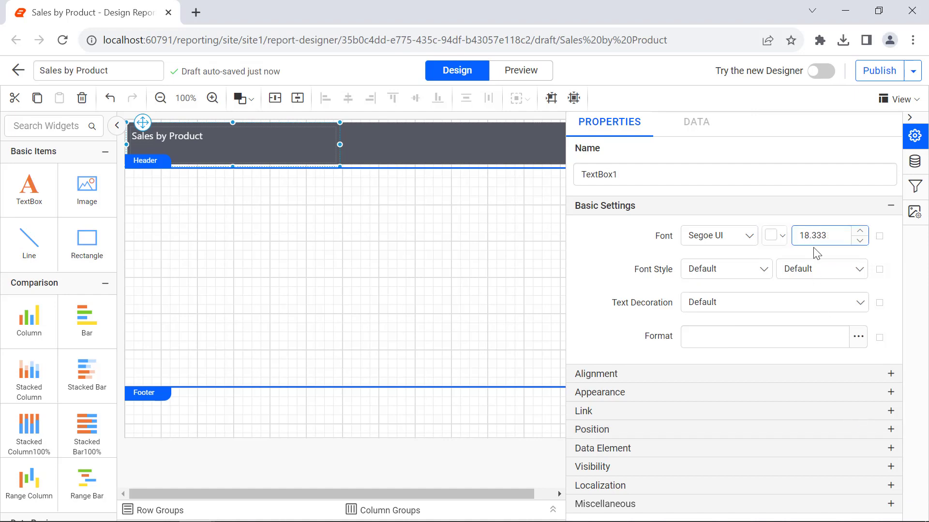
click(816, 253)
click(818, 269)
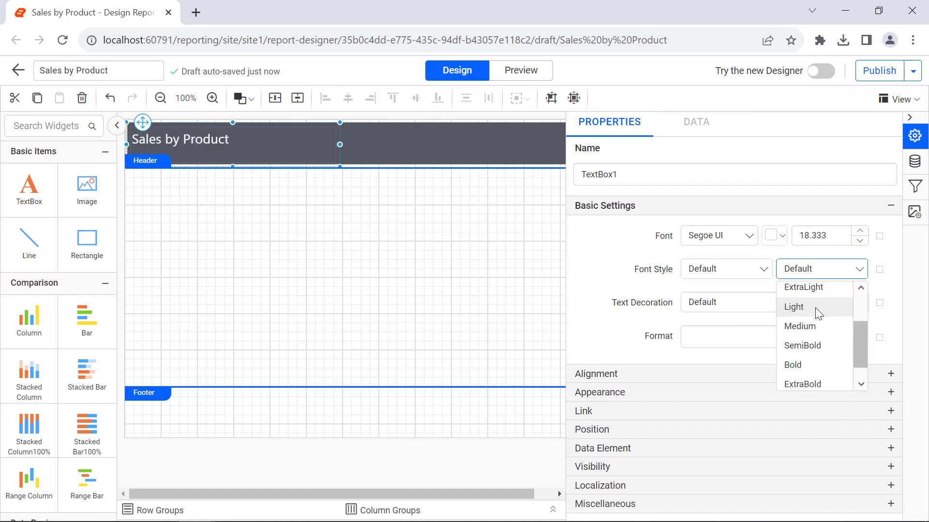
click(817, 363)
- Align the title vertically to Middle and reduce the height of its text box and the header rectangle
click(822, 374)
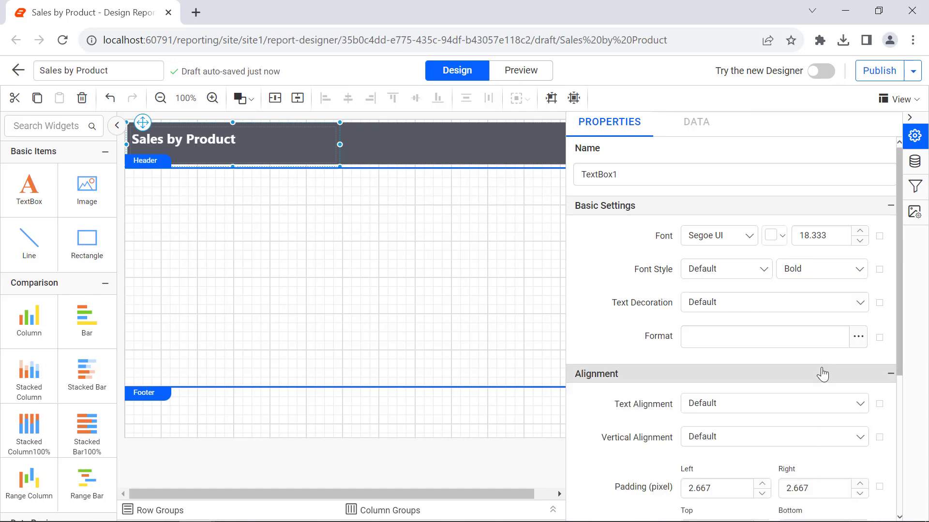
click(820, 436)
click(811, 407)
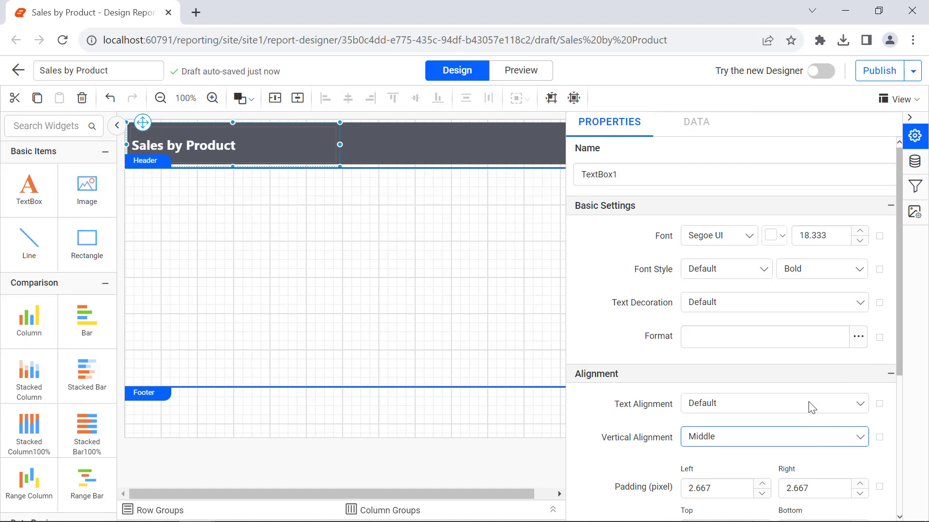
drag(233, 167, 232, 153)
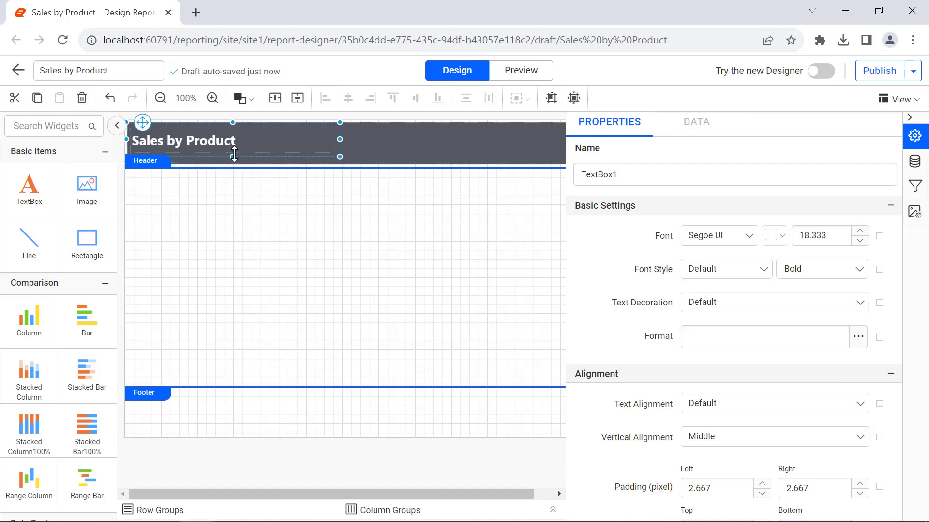
click(242, 168)
drag(350, 167, 345, 160)
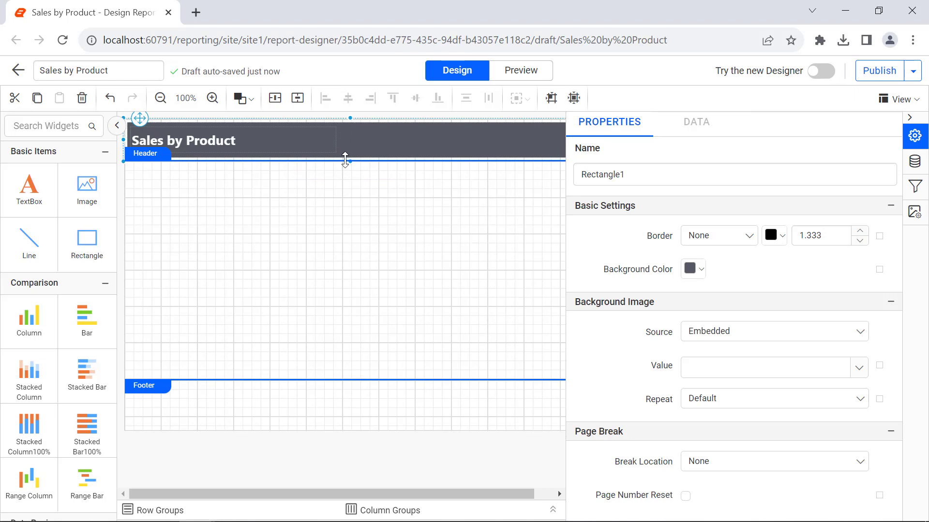
- Insert a table at the start of the report body and widen its first column, headed Name
scroll(72, 290, down, 4)
drag(29, 355, 131, 174)
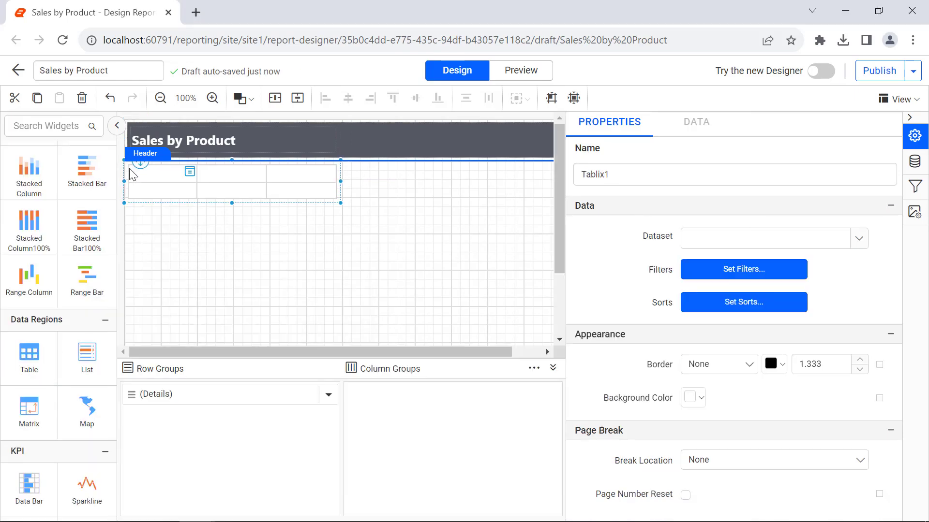
click(133, 174)
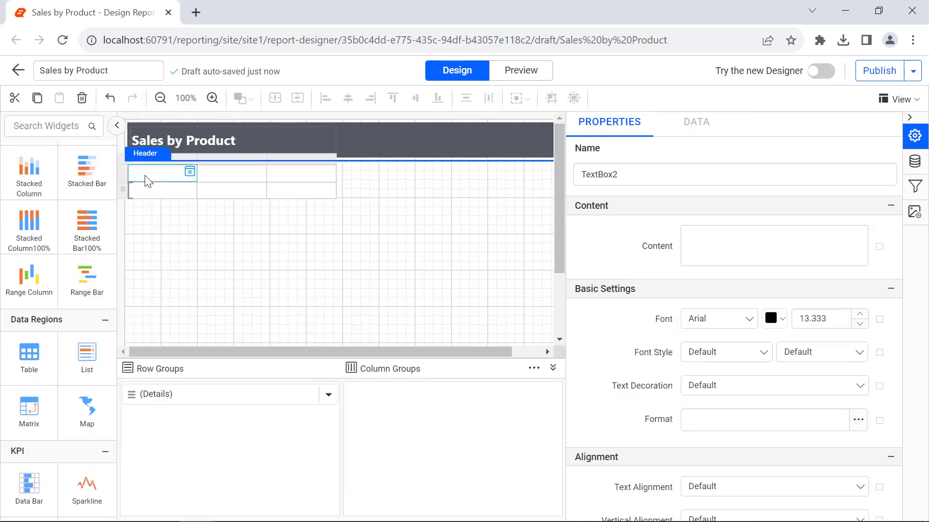
click(697, 242)
text(Name)
drag(197, 162, 332, 162)
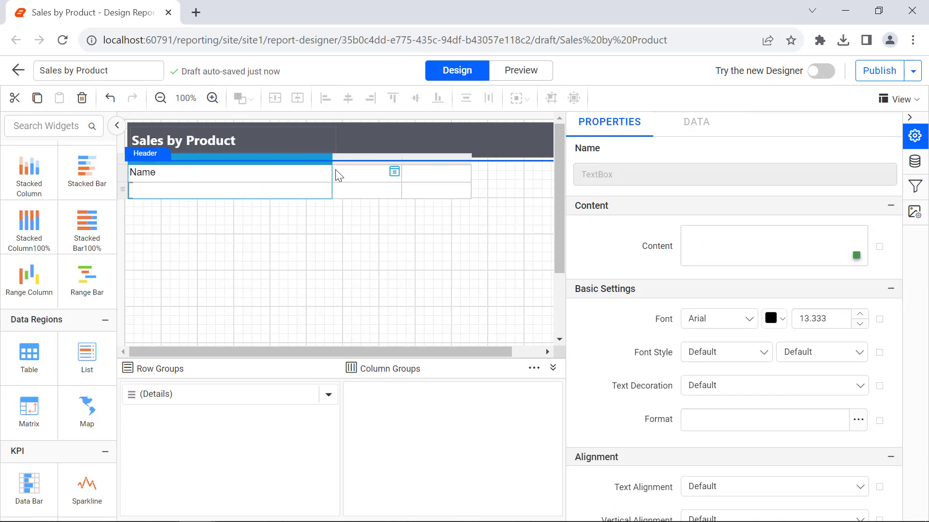
- Head the second and third table columns Quantity and Sales, widening both to fill the report width
click(393, 180)
click(696, 239)
text(Quantity)
drag(402, 162, 450, 162)
click(483, 173)
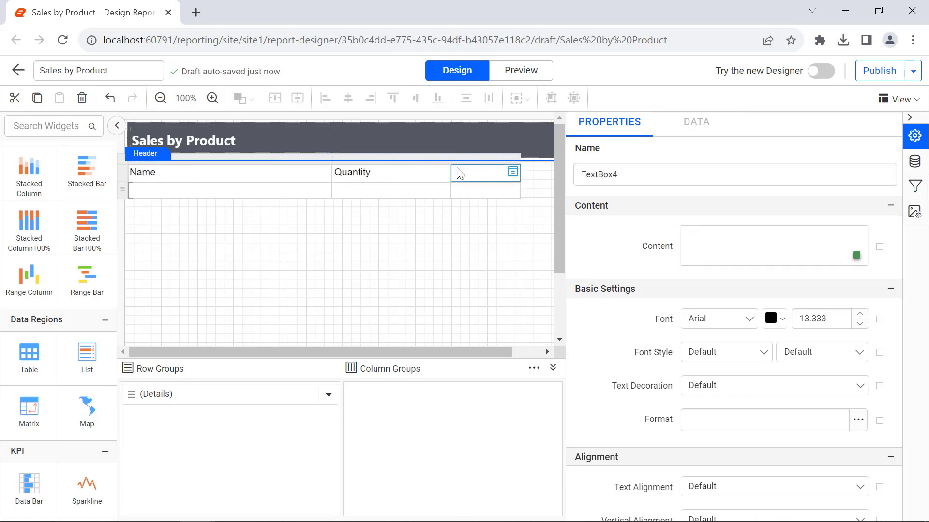
click(692, 234)
text(Sales)
drag(519, 162, 542, 162)
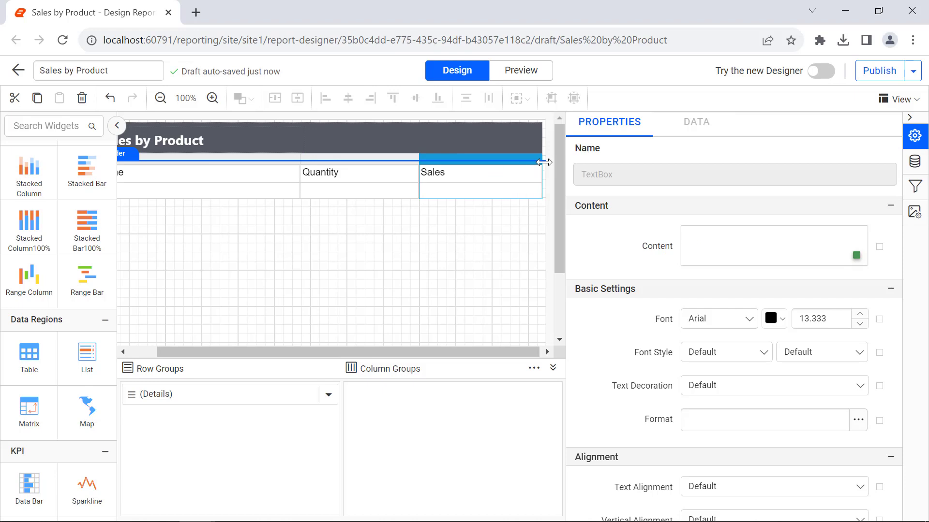
- Bind the table's detail cells to the Name, Quantity and Sales fields under their matching headings
click(324, 190)
click(369, 261)
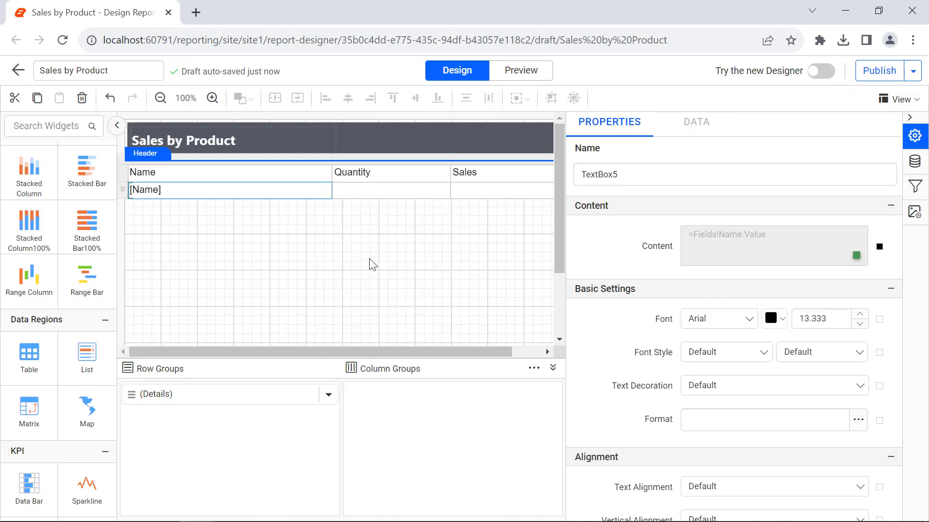
click(444, 189)
click(484, 286)
click(546, 190)
click(508, 307)
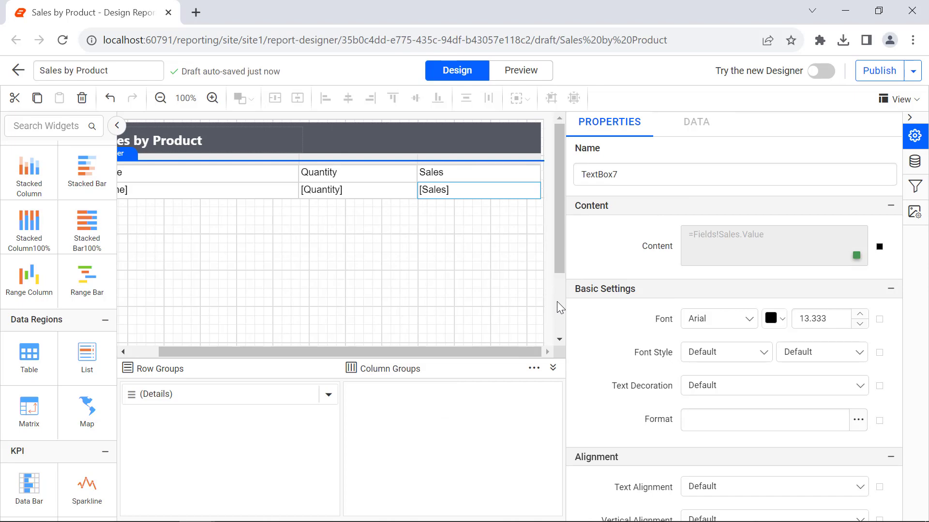
- Format the Sales detail cell as Currency
click(859, 420)
click(484, 204)
click(564, 440)
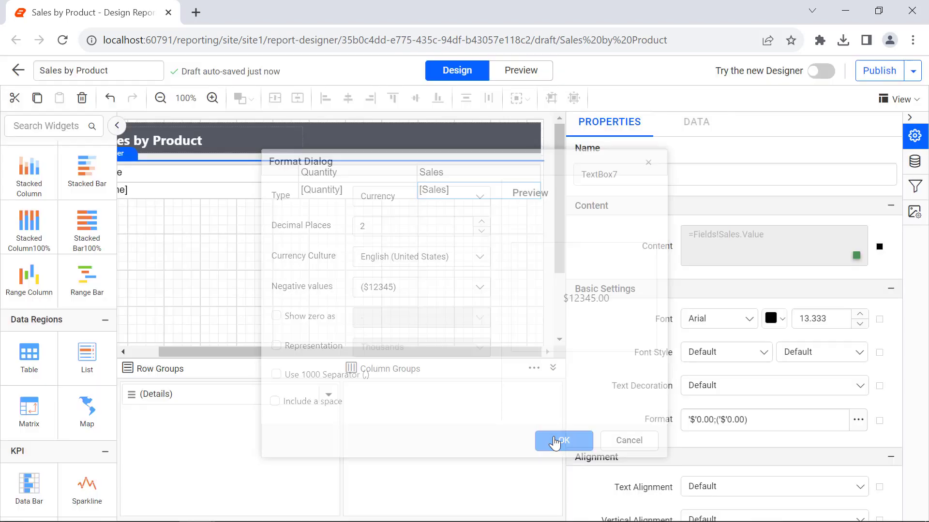
- Set the table's header row to the Segoe UI font with Bold weight
click(125, 178)
click(719, 319)
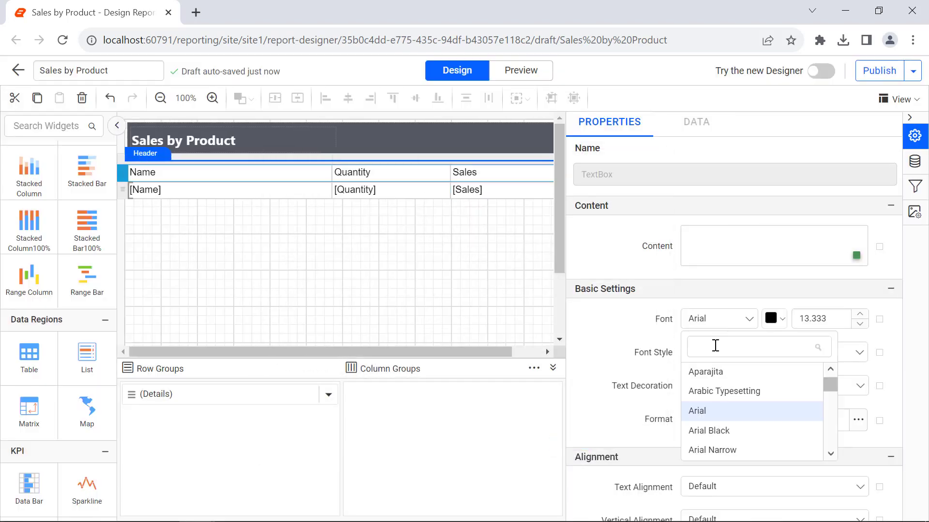
scroll(721, 397, down, 10)
click(720, 426)
click(797, 352)
scroll(803, 383, down, 3)
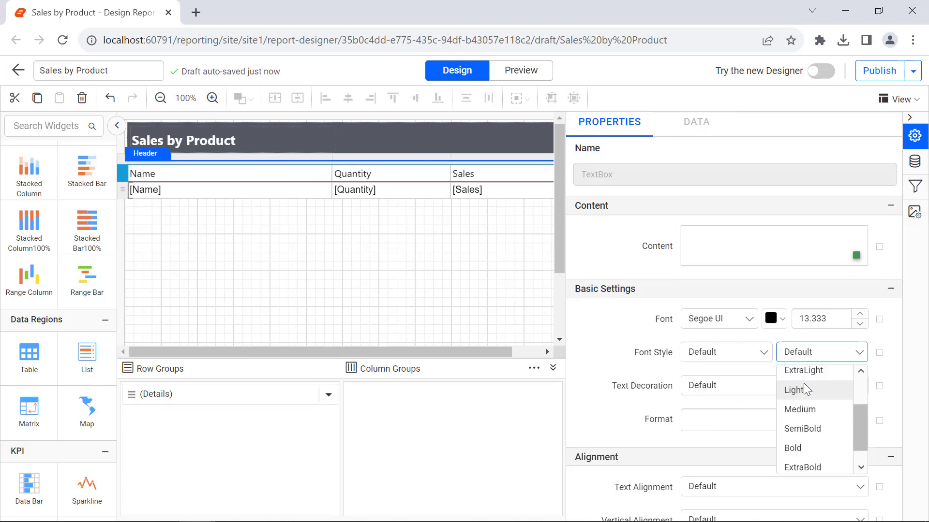
click(807, 442)
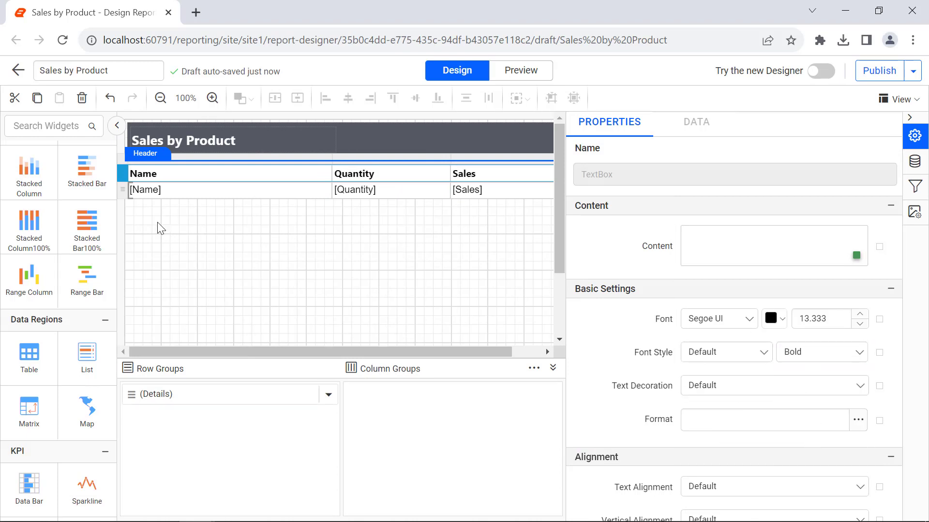
- Set the font of the table's detail row to Segoe UI
click(123, 190)
click(720, 319)
scroll(717, 397, down, 10)
click(716, 428)
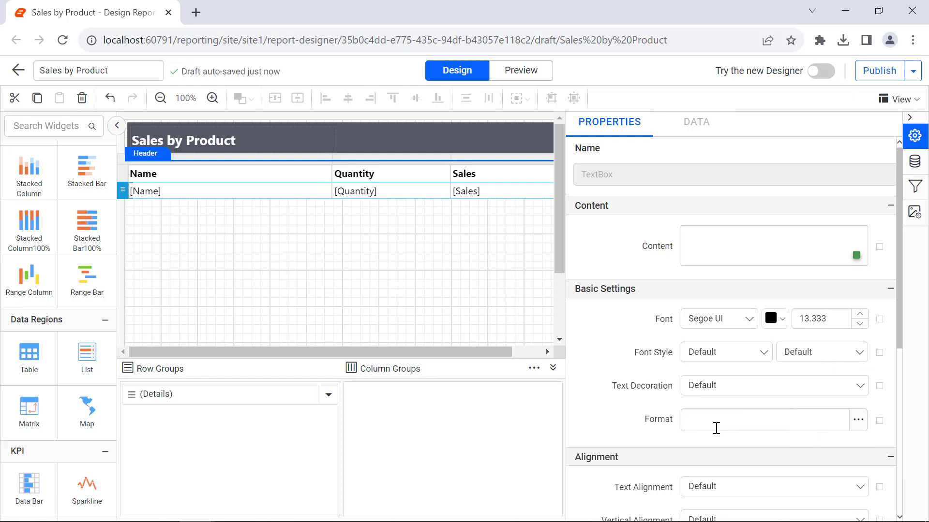
- Align the Name column to Left and vertically Middle, and set the Quantity and Sales columns' text alignment to Right
click(324, 190)
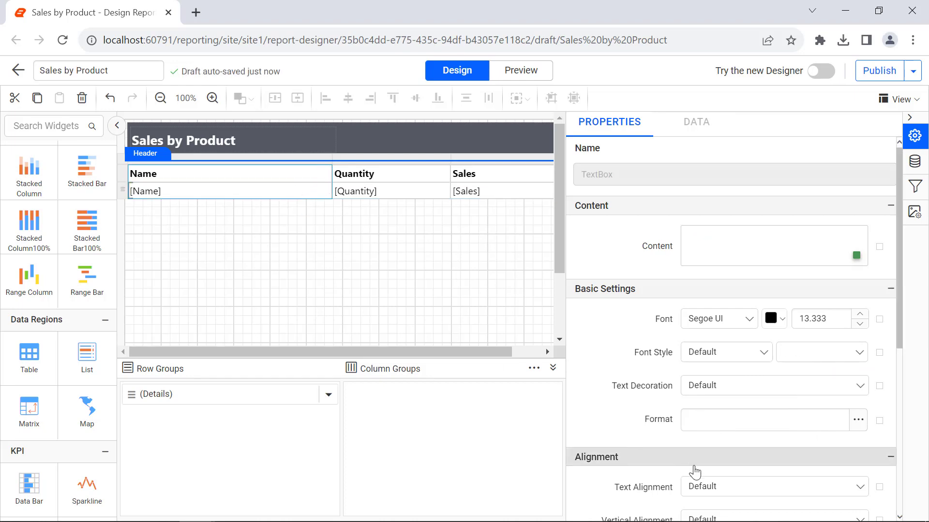
scroll(704, 425, down, 1)
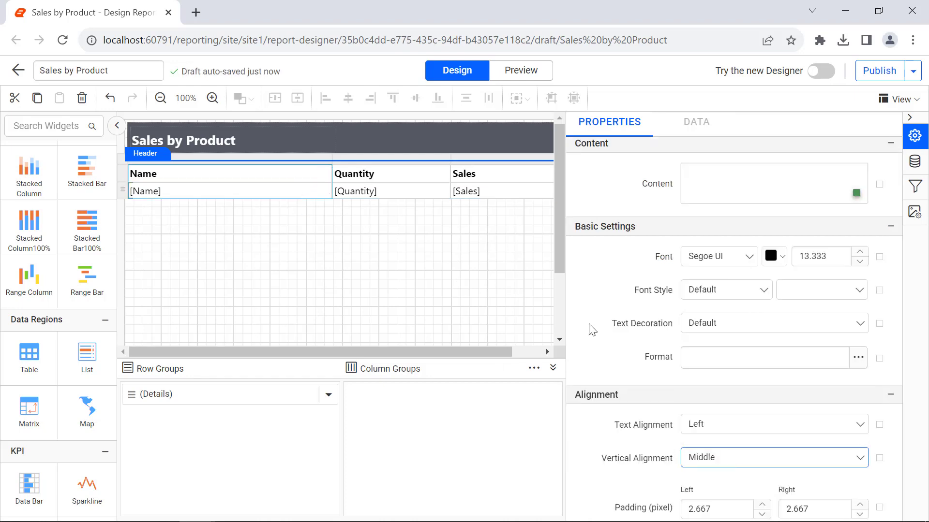
click(441, 188)
shift+click(473, 197)
click(726, 424)
click(701, 504)
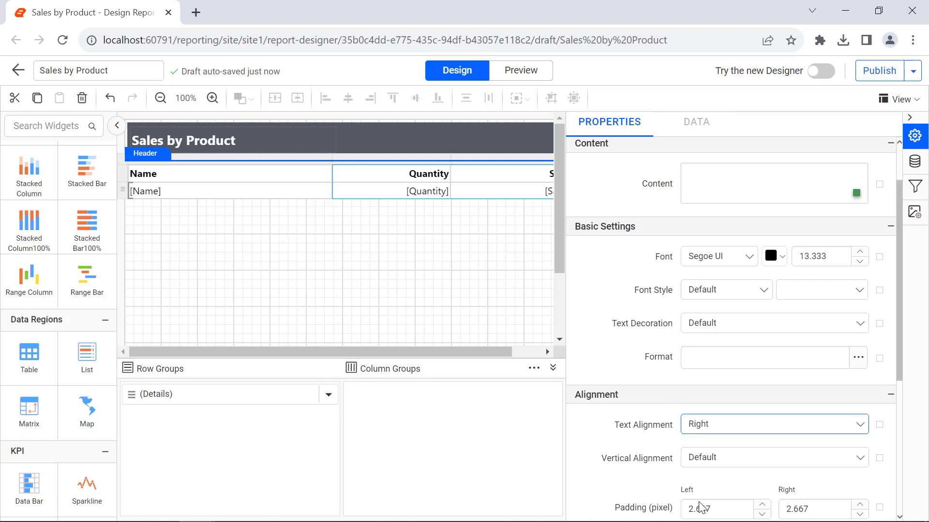
- Give the table's header row a light gray background
click(122, 173)
scroll(726, 338, down, 5)
click(693, 431)
click(773, 403)
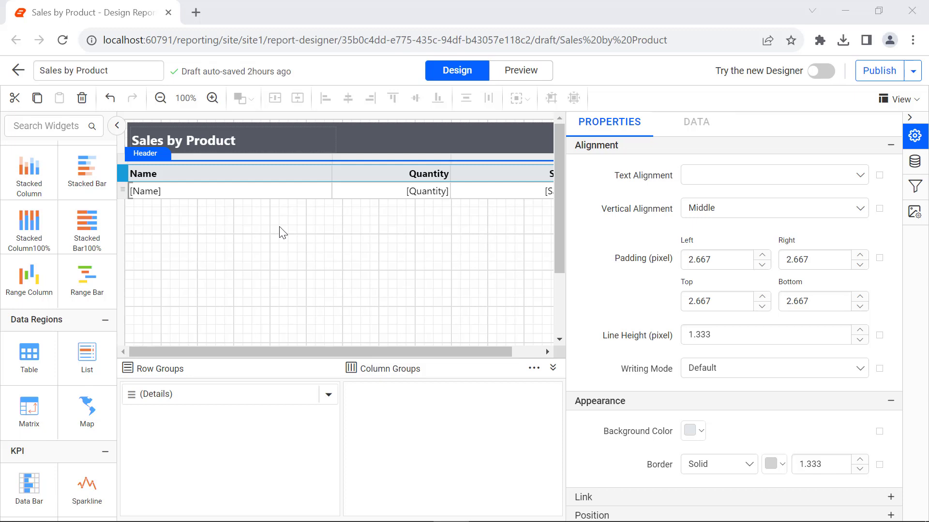
- Link the Name detail cell to the Sales by Product - Detail report in the Drill Through Report category
click(261, 199)
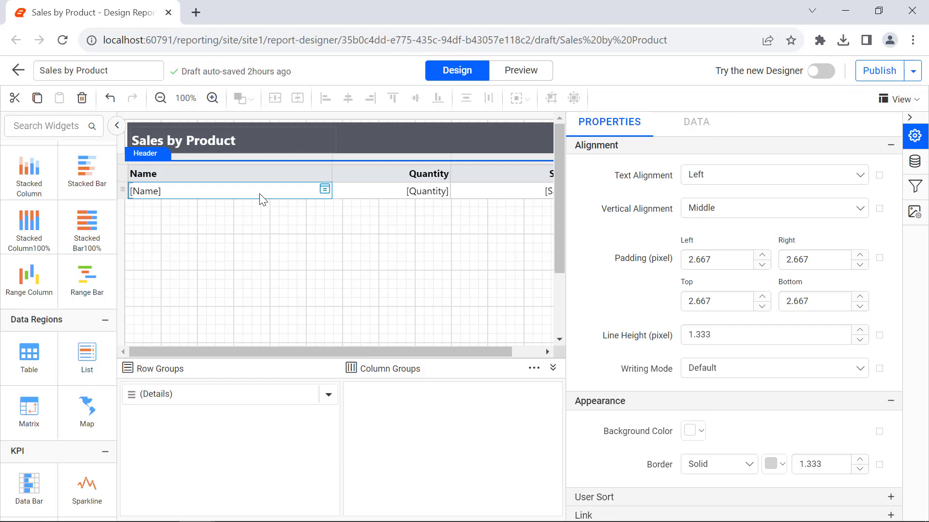
click(890, 515)
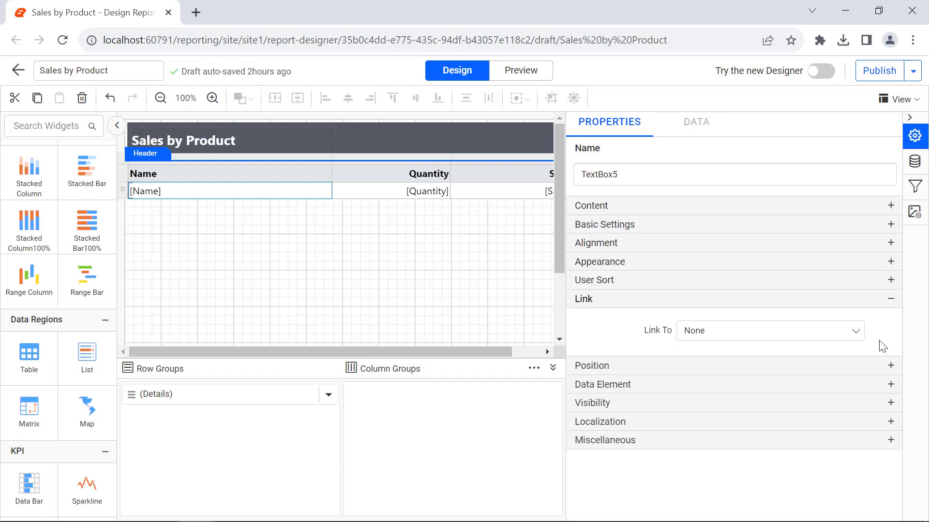
click(858, 330)
click(848, 364)
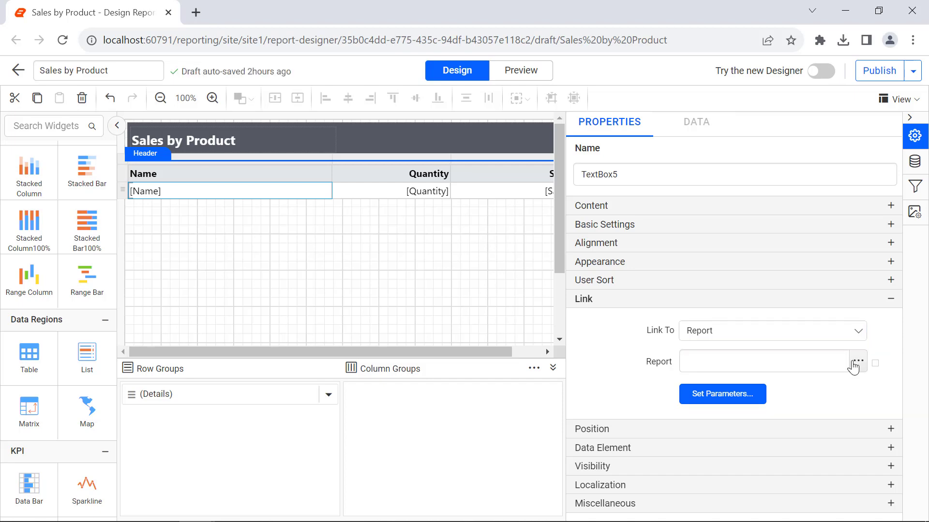
click(857, 362)
double_click(227, 227)
click(636, 455)
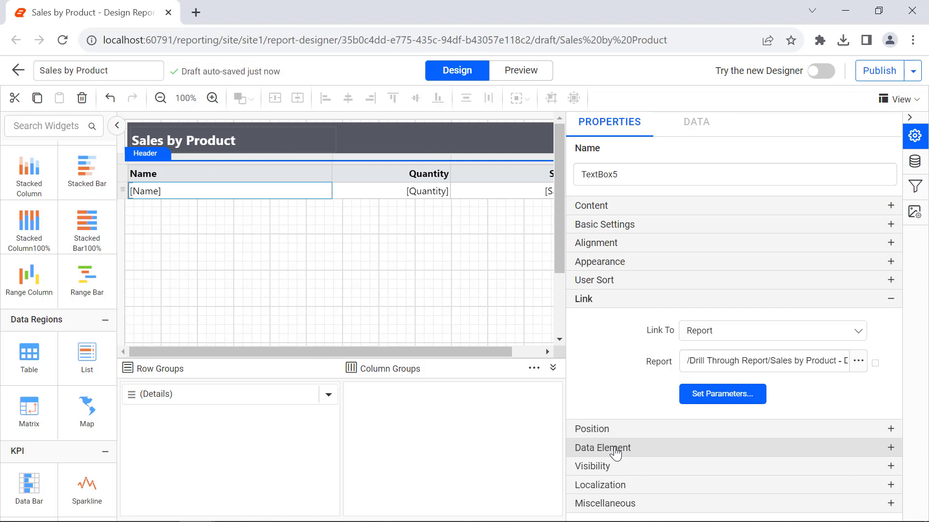
- Add a ProductName parameter to the Name cell's report link with the expression =Fields!Name.Value
click(705, 408)
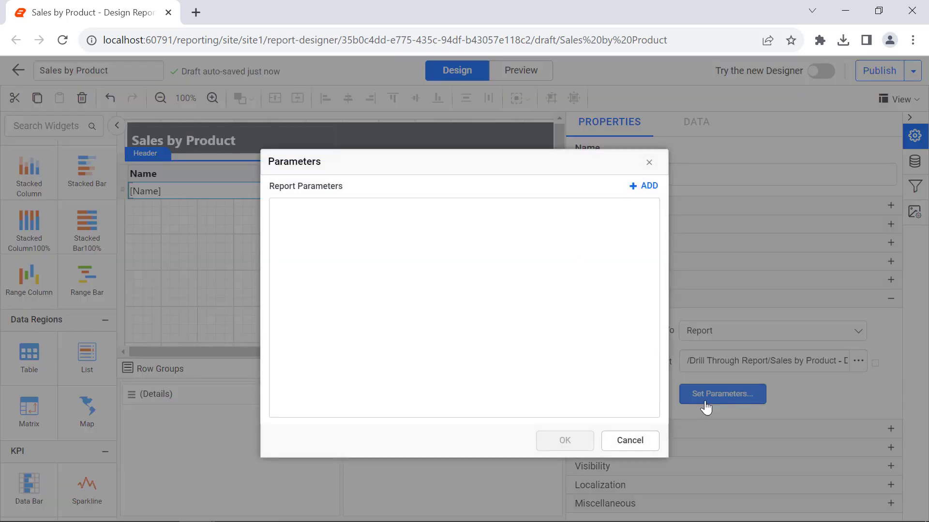
click(642, 186)
click(411, 220)
click(409, 241)
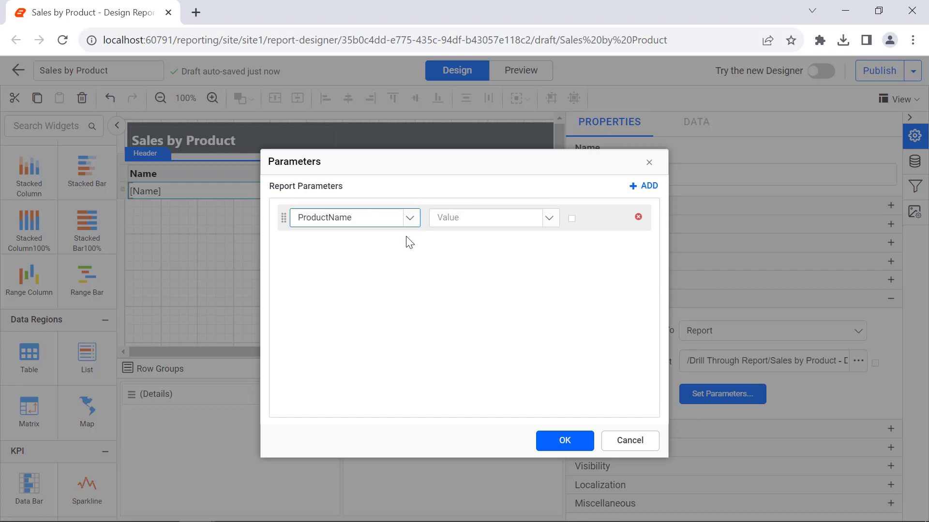
click(551, 218)
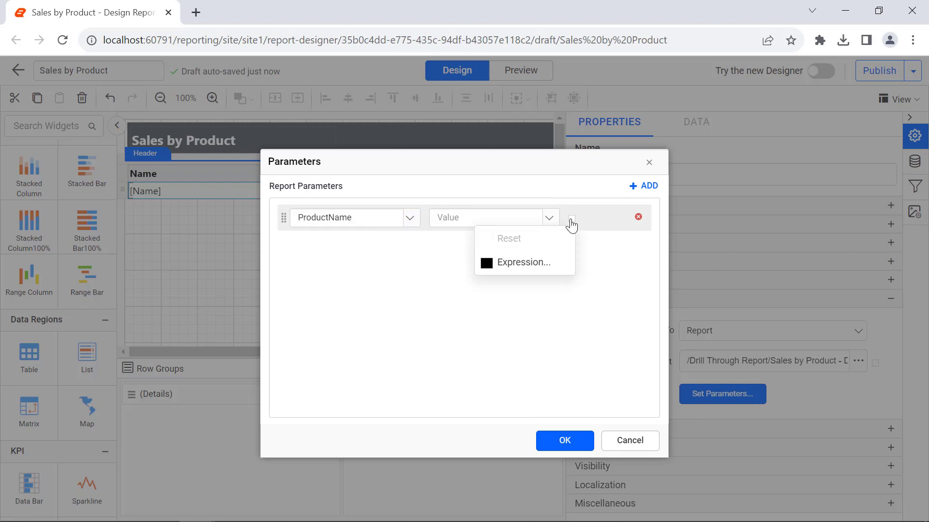
click(548, 261)
text(Fields!Name.Value)
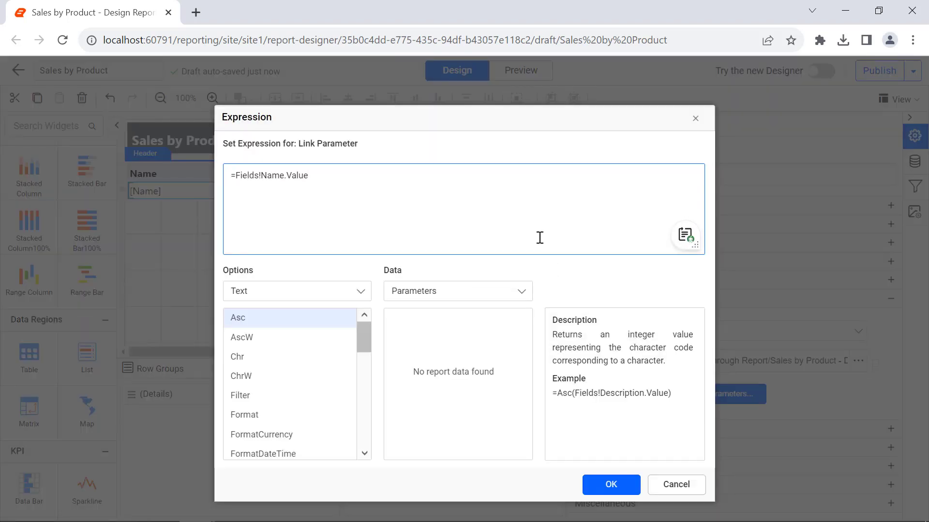
click(610, 484)
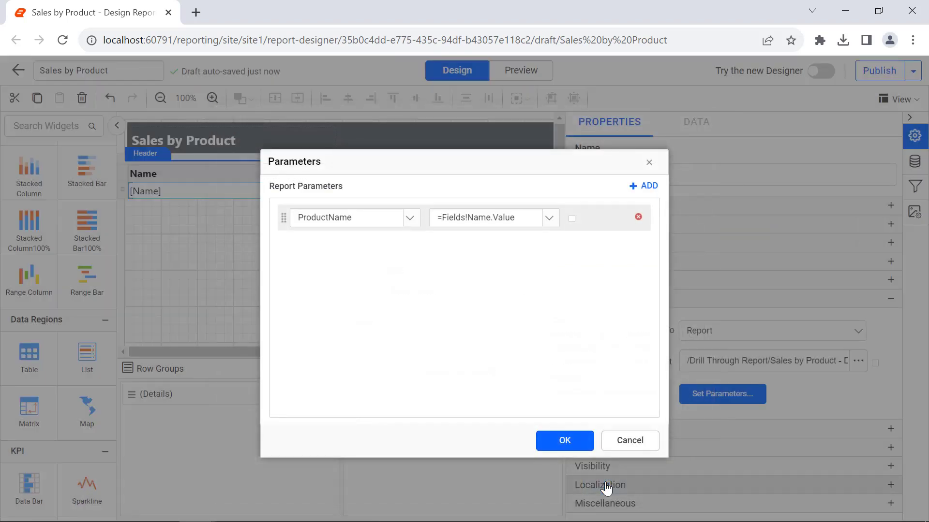
click(583, 442)
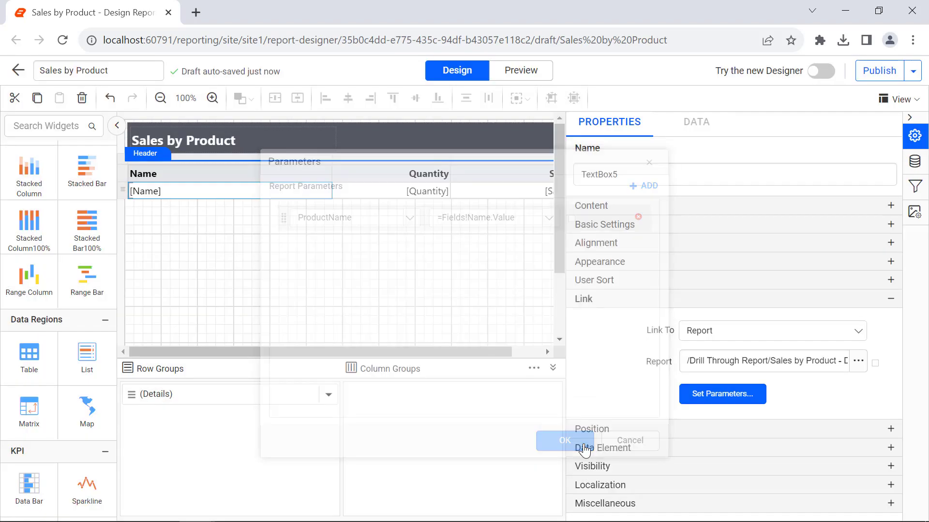
- Set the tooltip of the Name detail cell to "Click here to View Report"
click(889, 503)
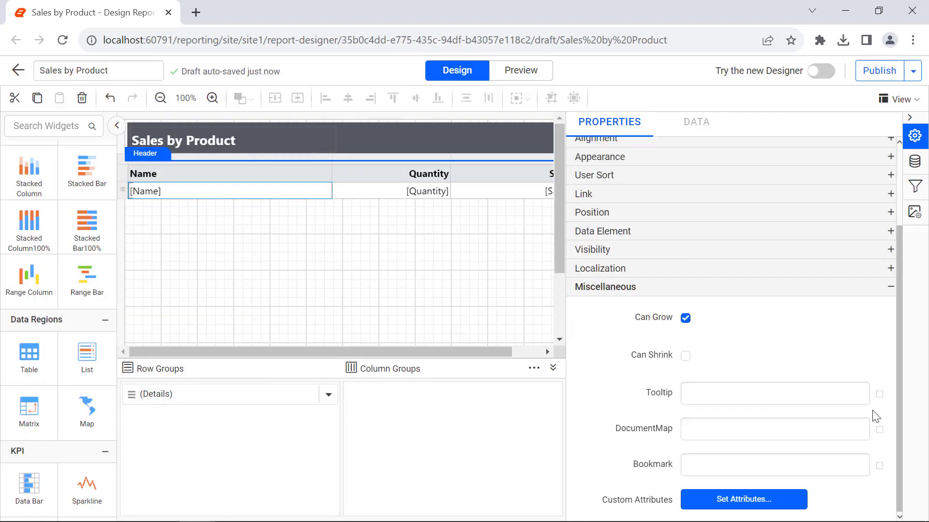
click(857, 395)
text(Click here to View Report)
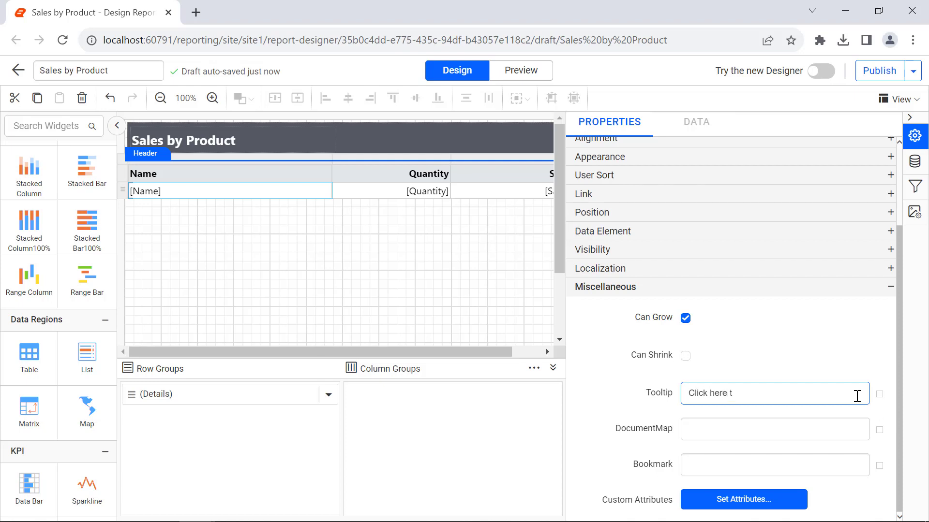
click(859, 416)
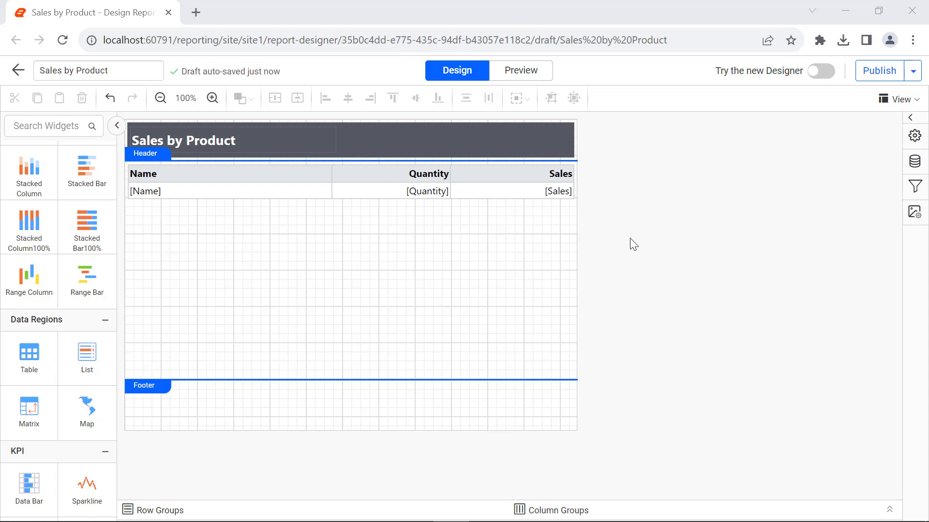
- Preview the report and drill through from the product name Sport-100 Helmet, Red to its detail report
click(532, 76)
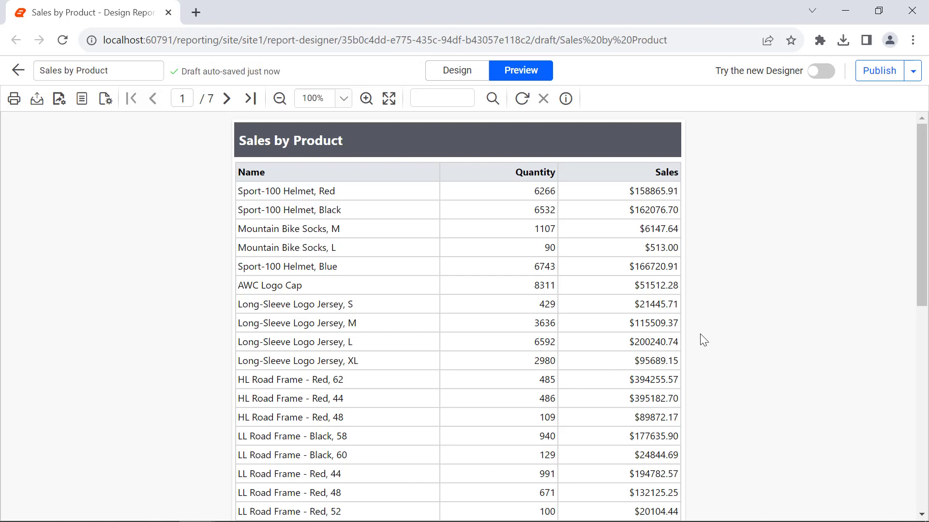
click(263, 193)
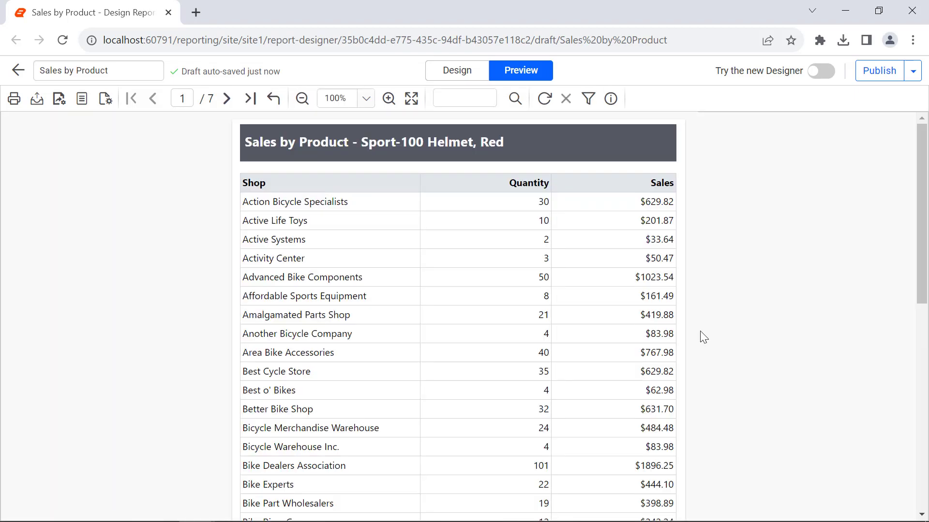